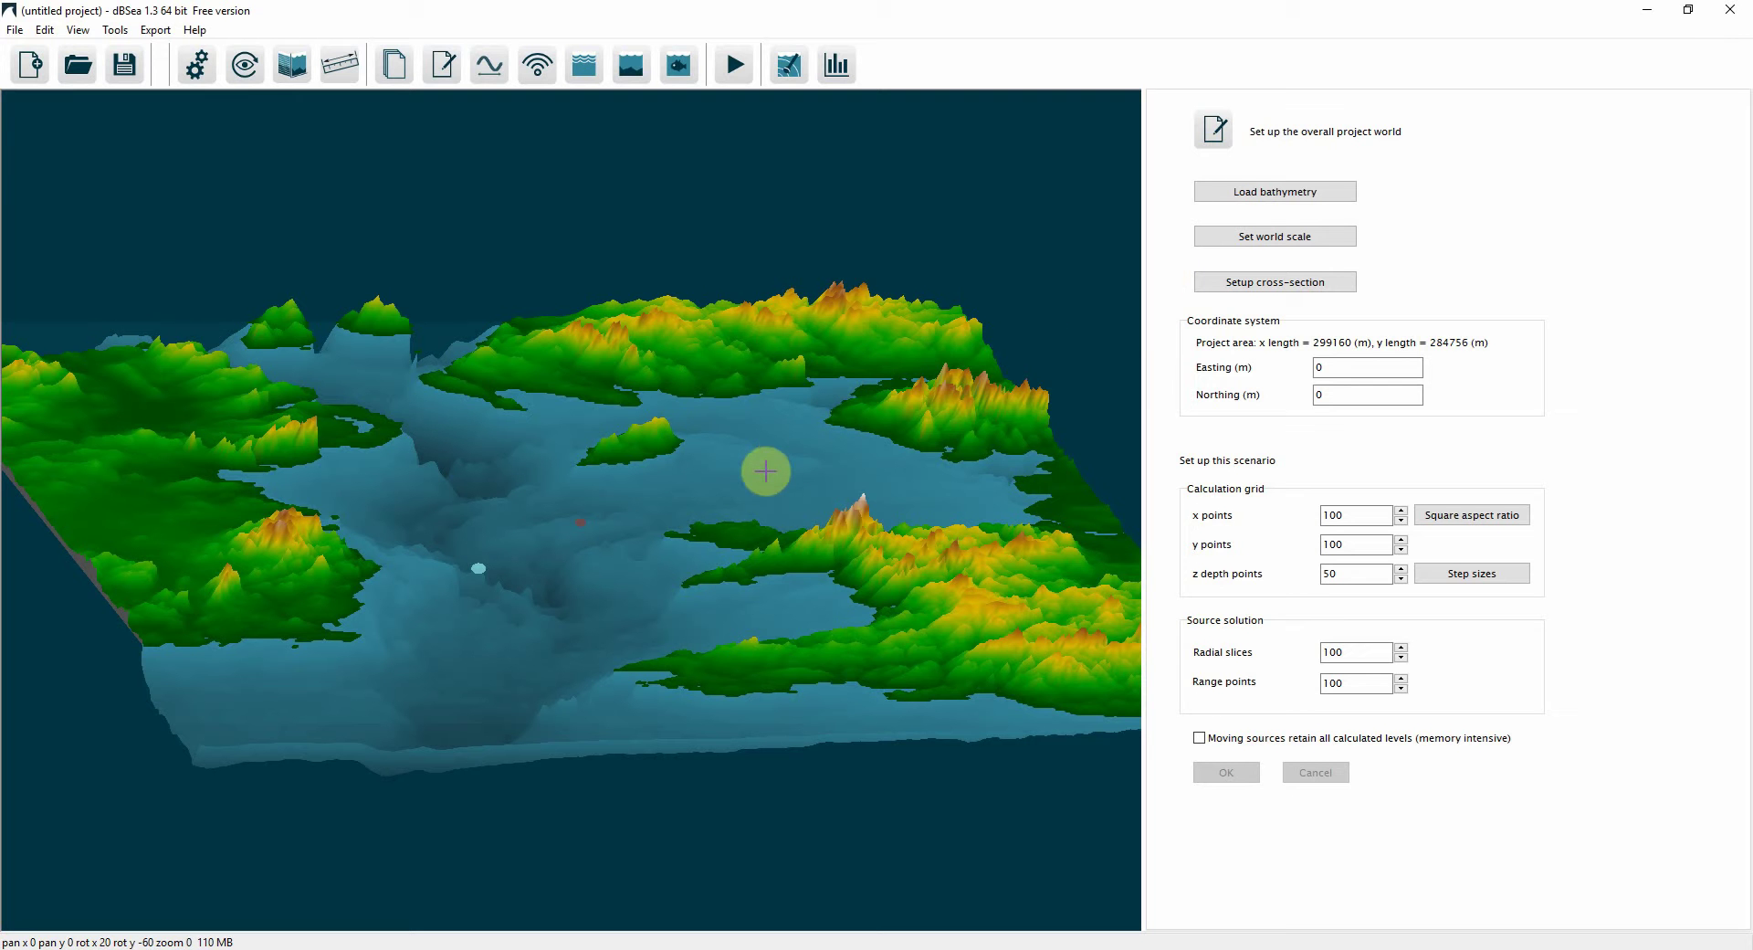
- Tilt the default terrain view to look down on it from nearly straight above
drag(766, 447, 685, 587)
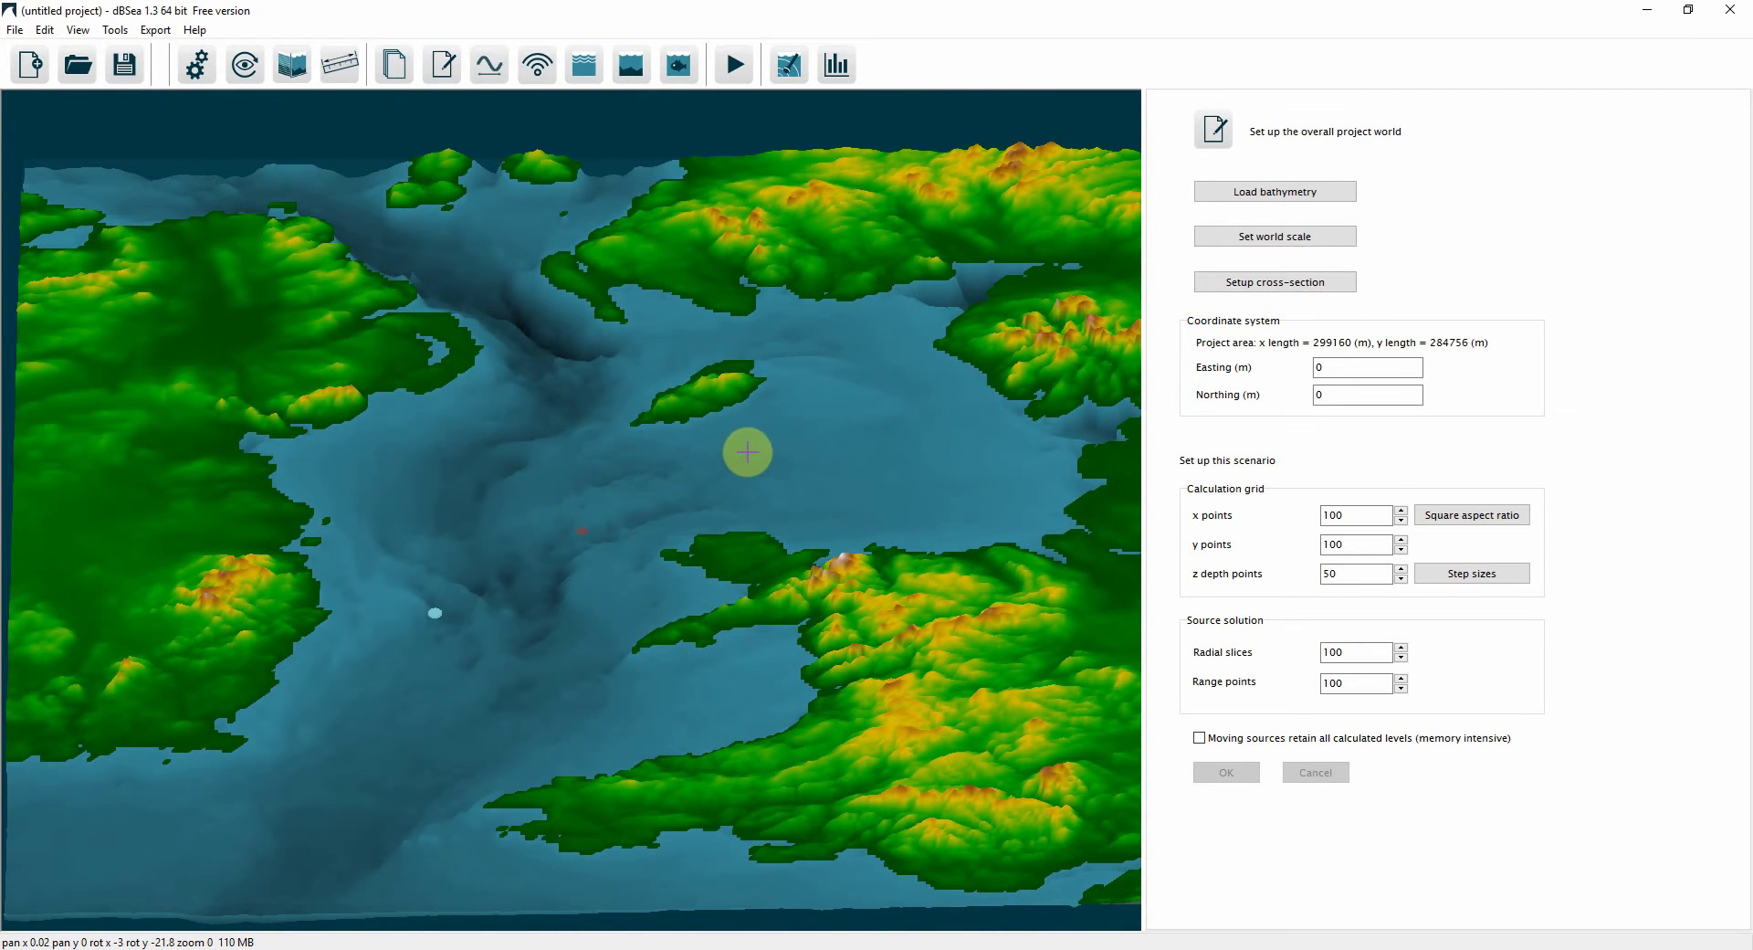
- Load North Sea GEBCO.asc as a flat 2-D map and move Source 1 just off the Dutch coast
click(1235, 190)
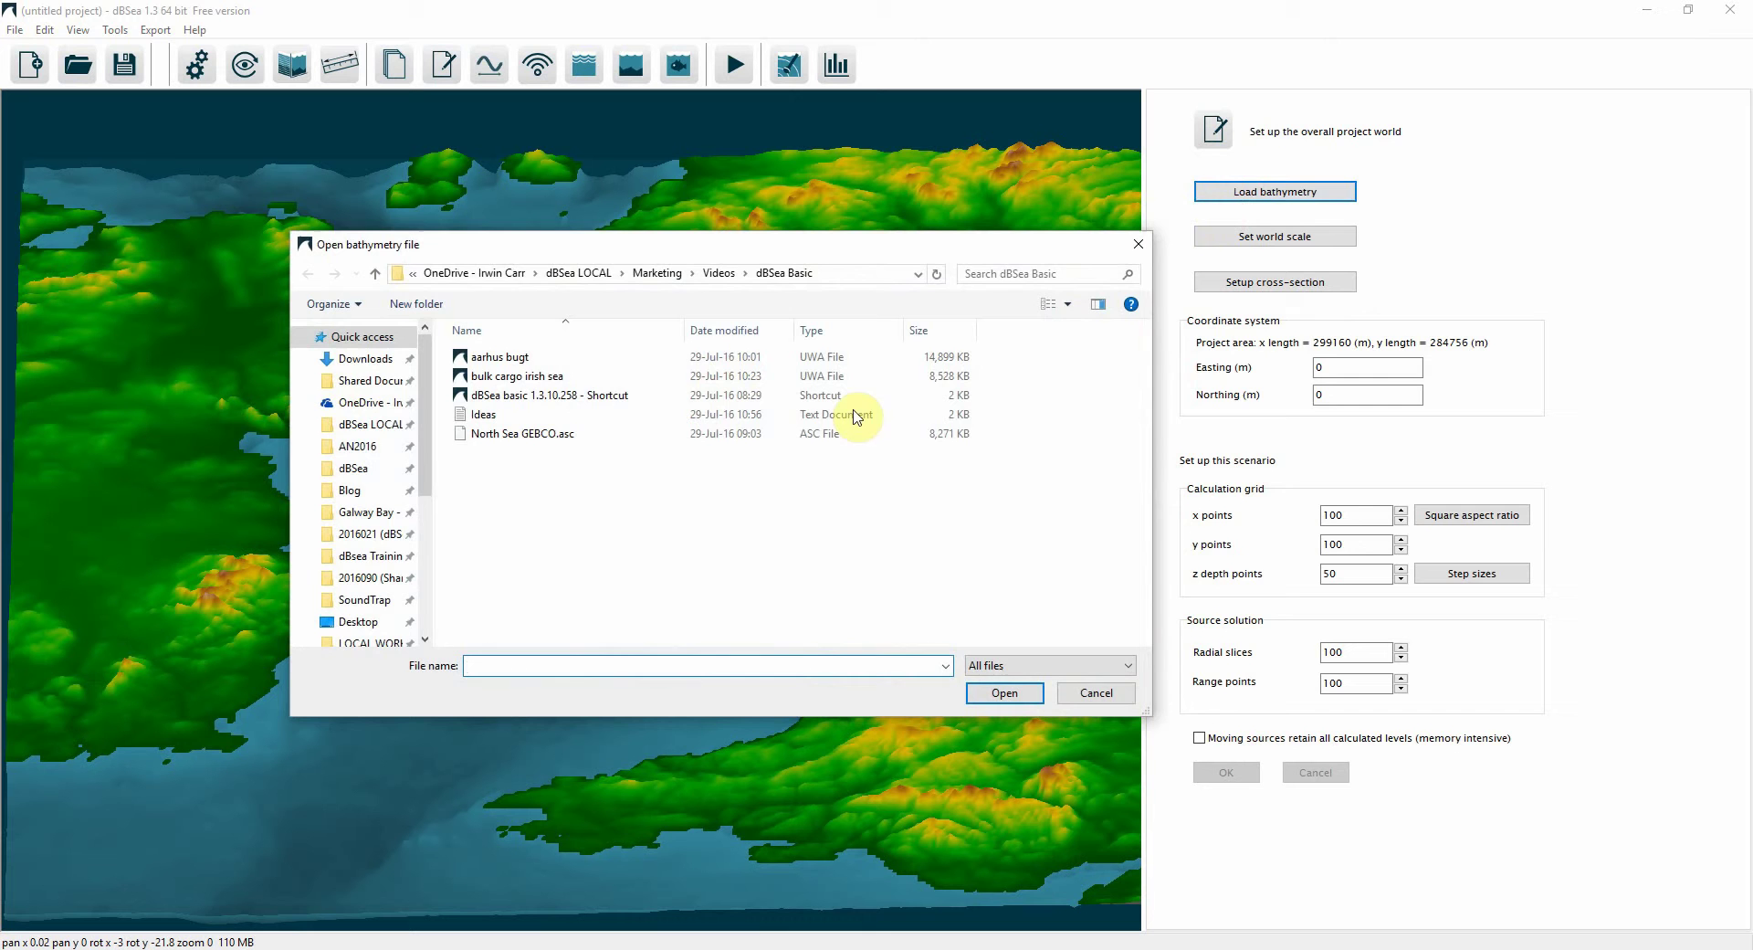
double_click(552, 435)
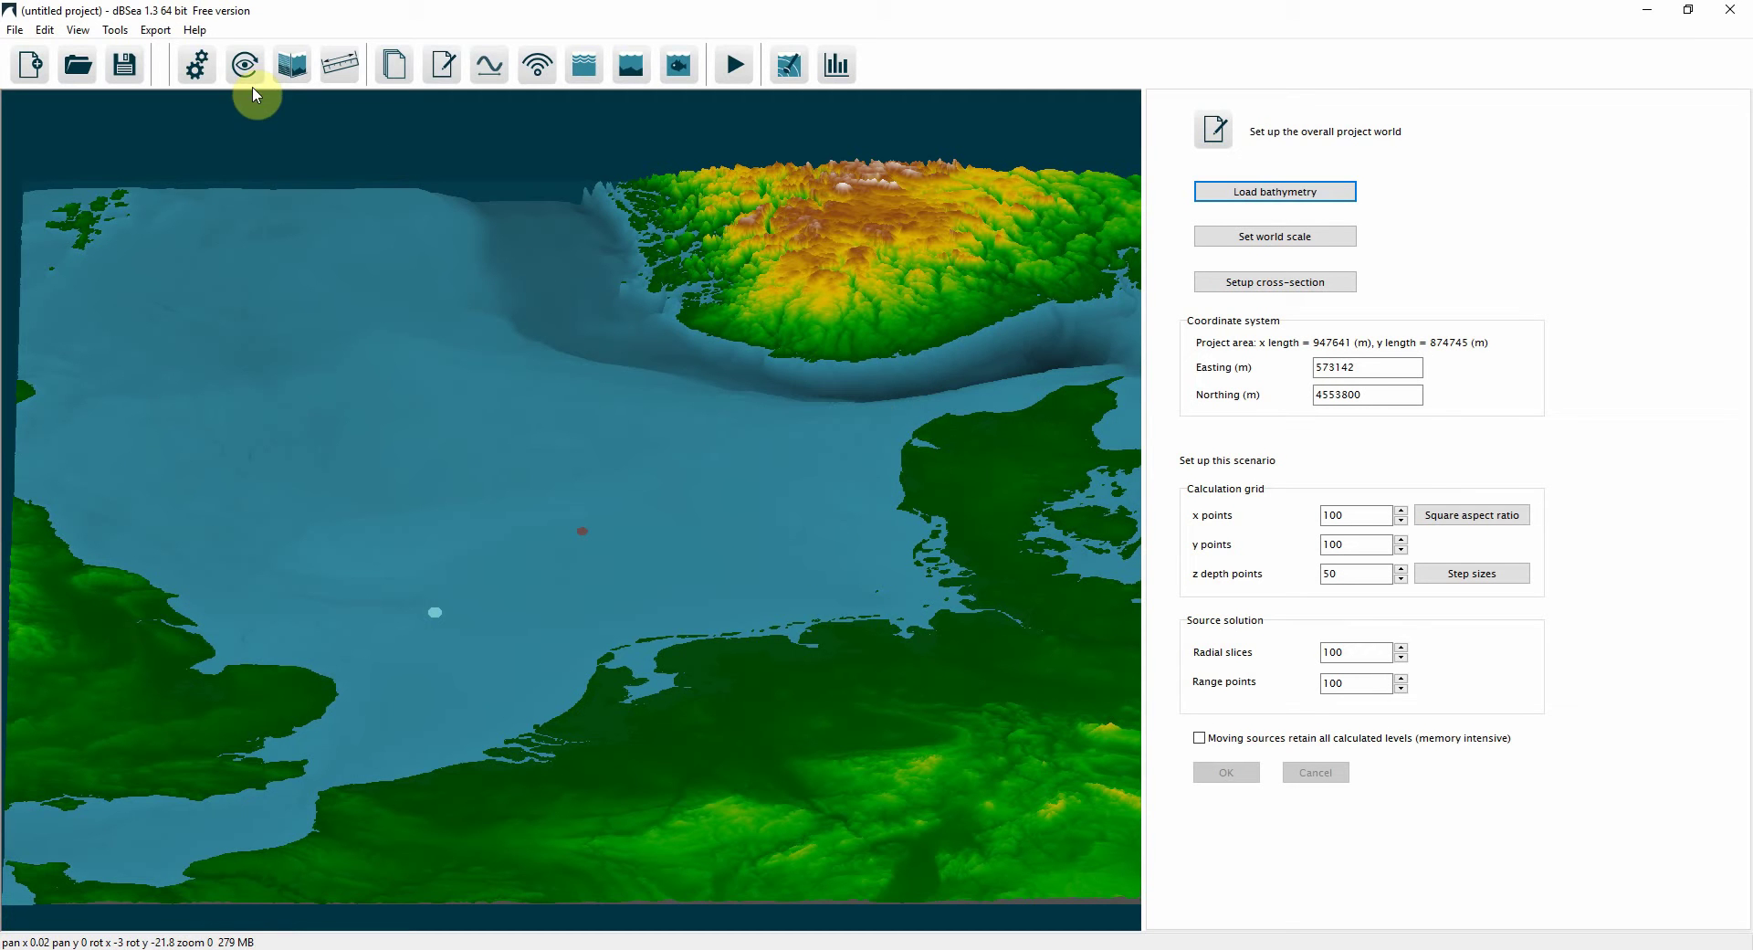
click(244, 65)
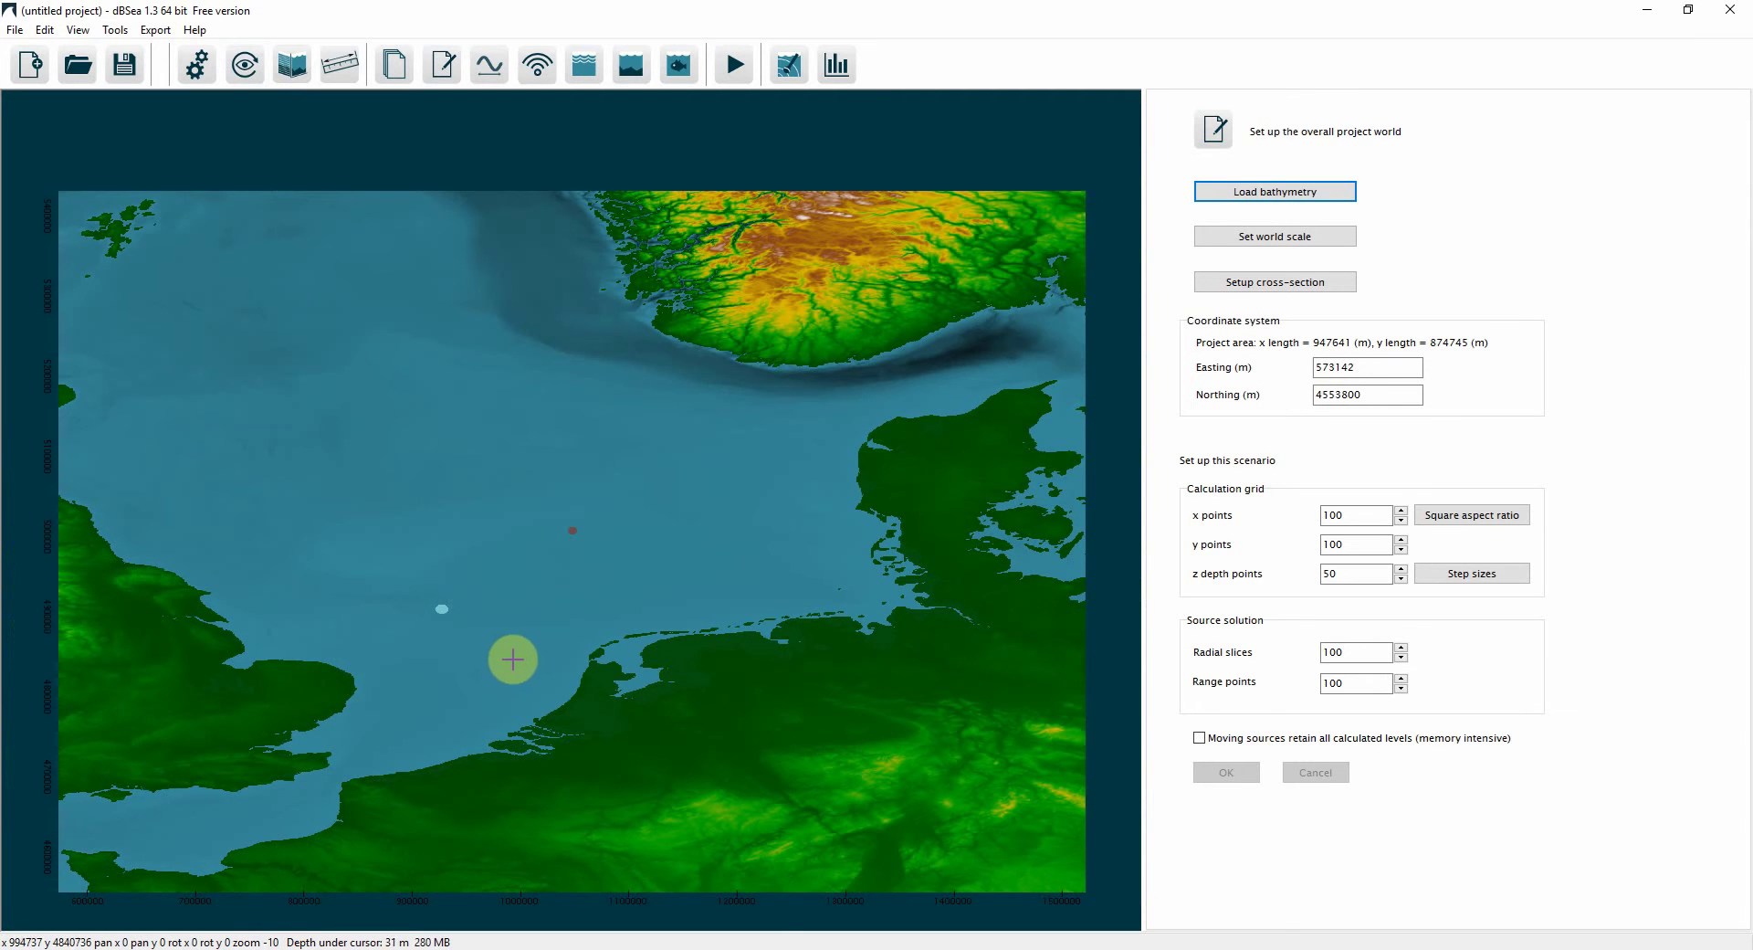
click(560, 531)
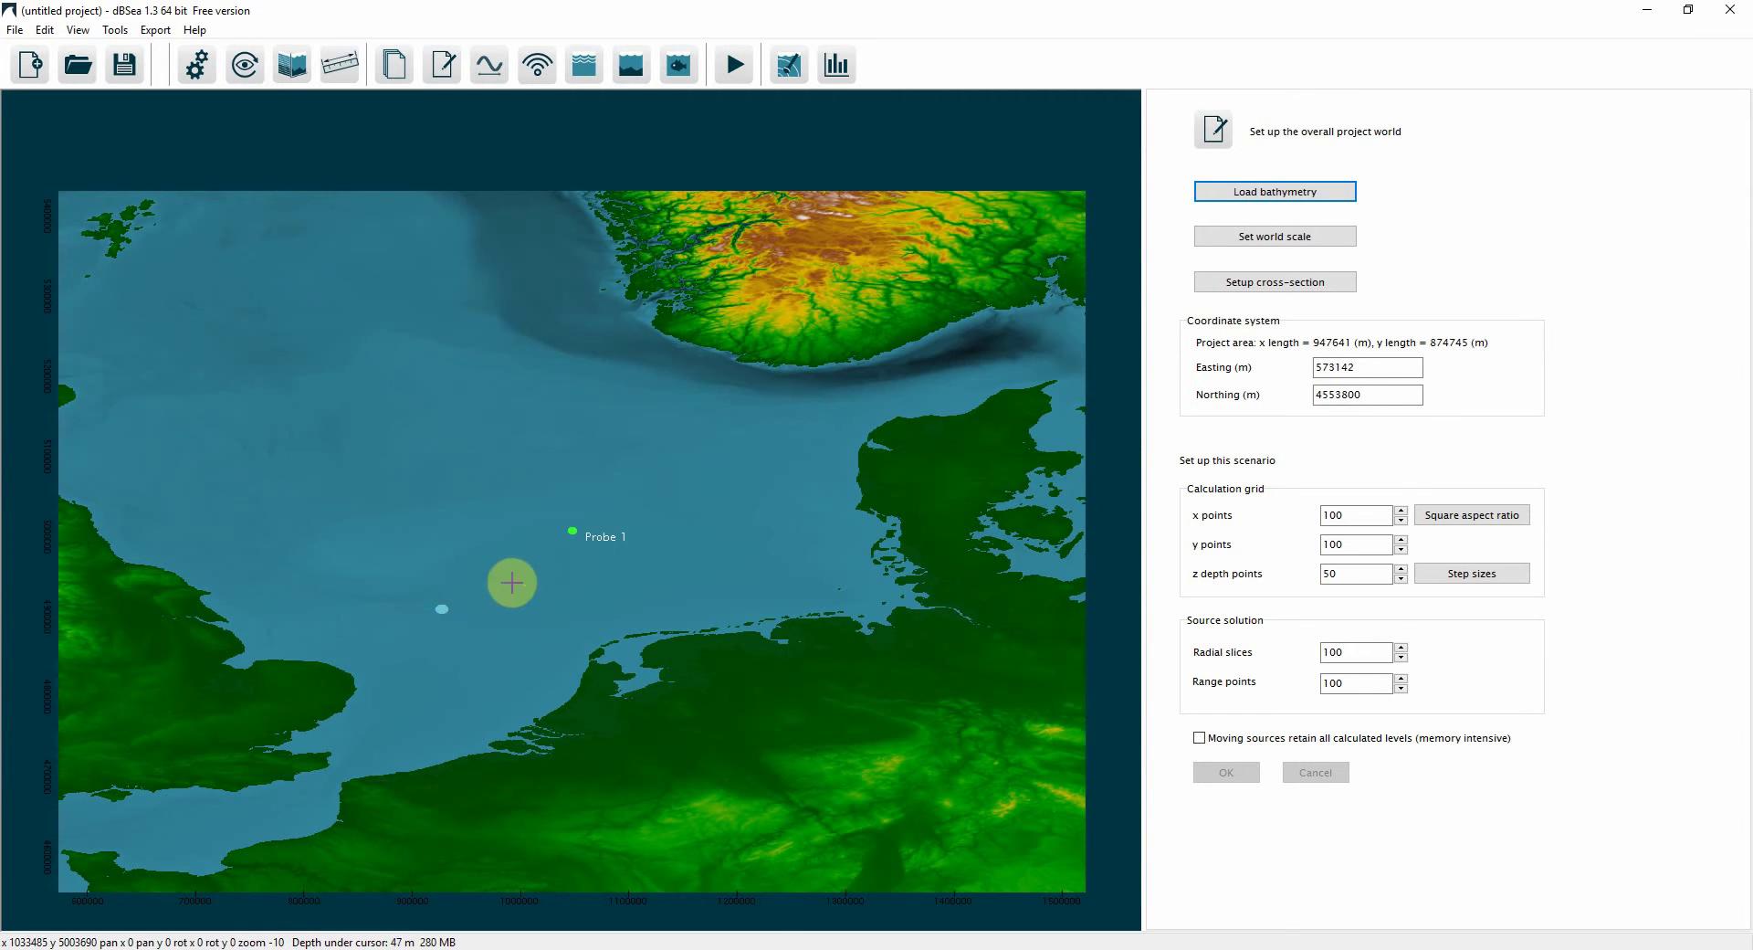
drag(441, 611, 595, 629)
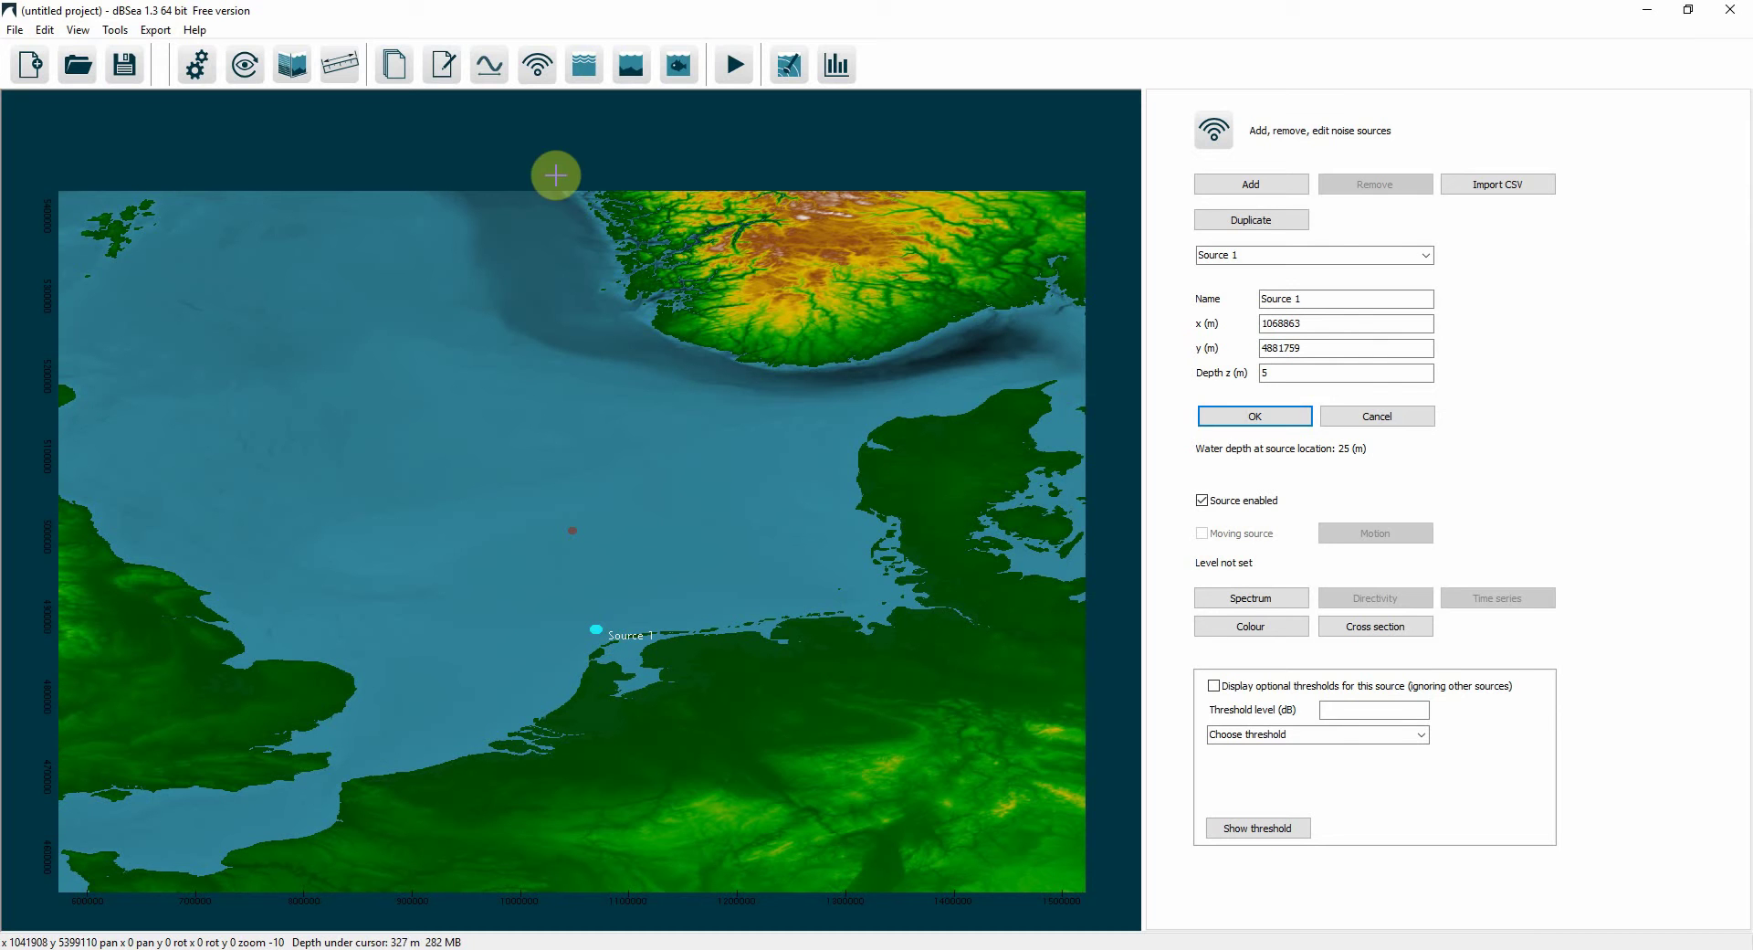
- Extend the master spectrum to 16 Hz–64 kHz octaves, keeping the 20 log(rd/r0) + 10 log(r/rd) solver since dBSeaModes is unavailable
click(489, 66)
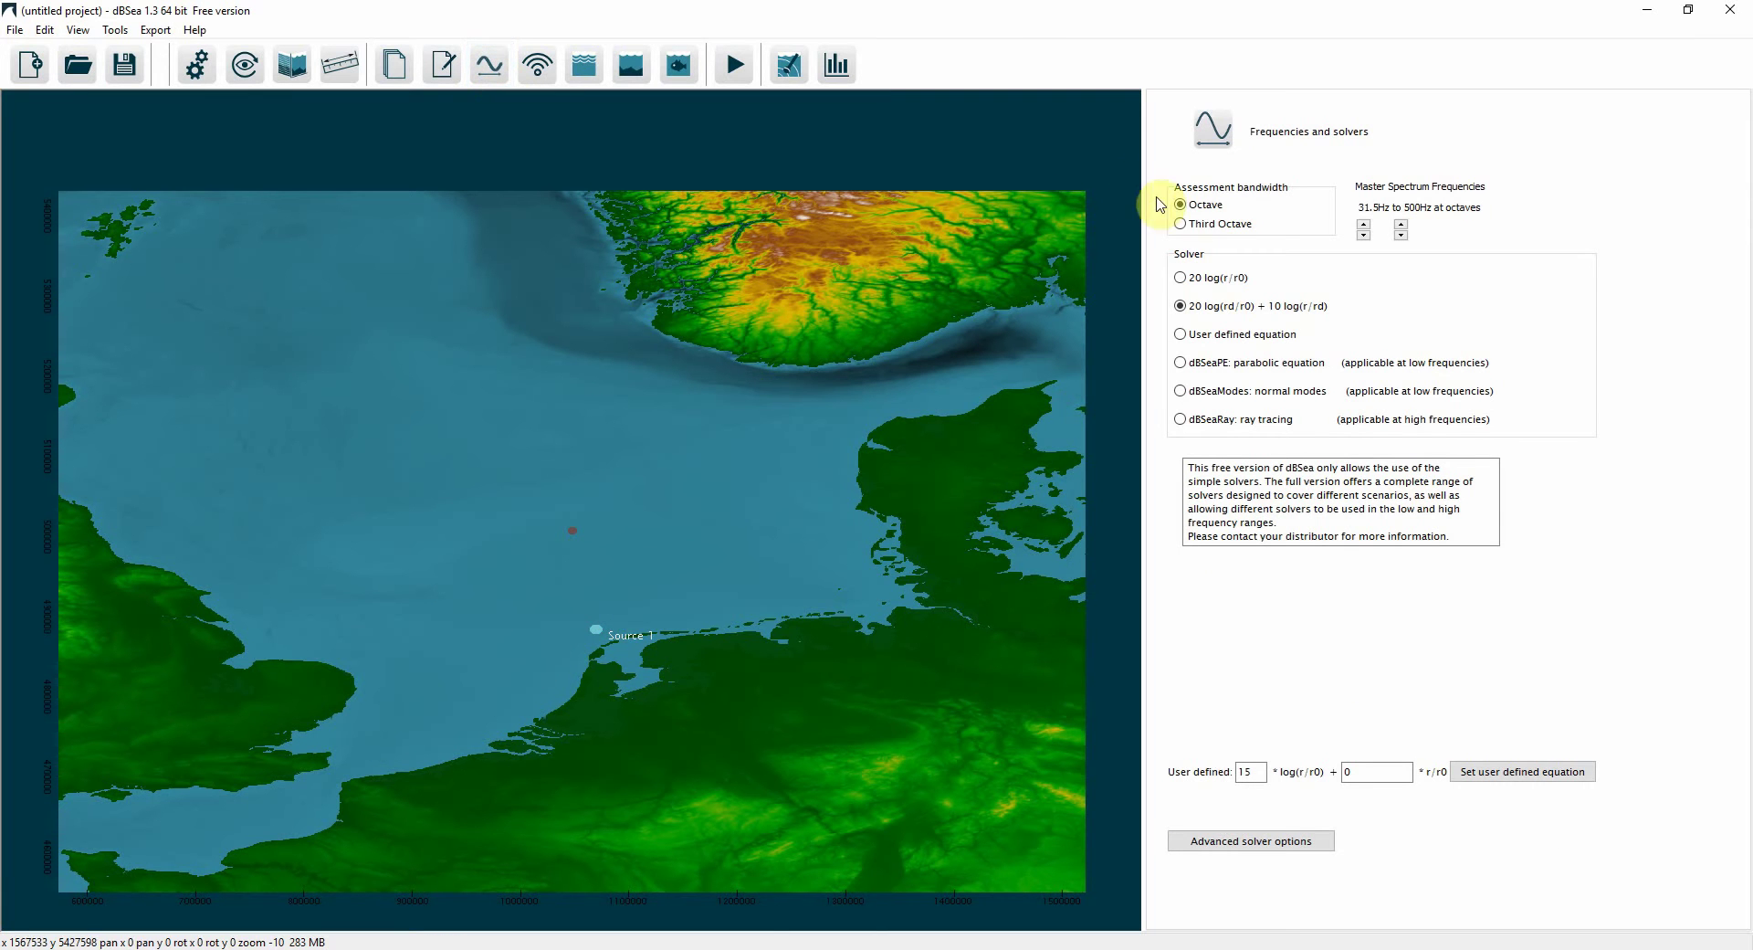
click(1364, 235)
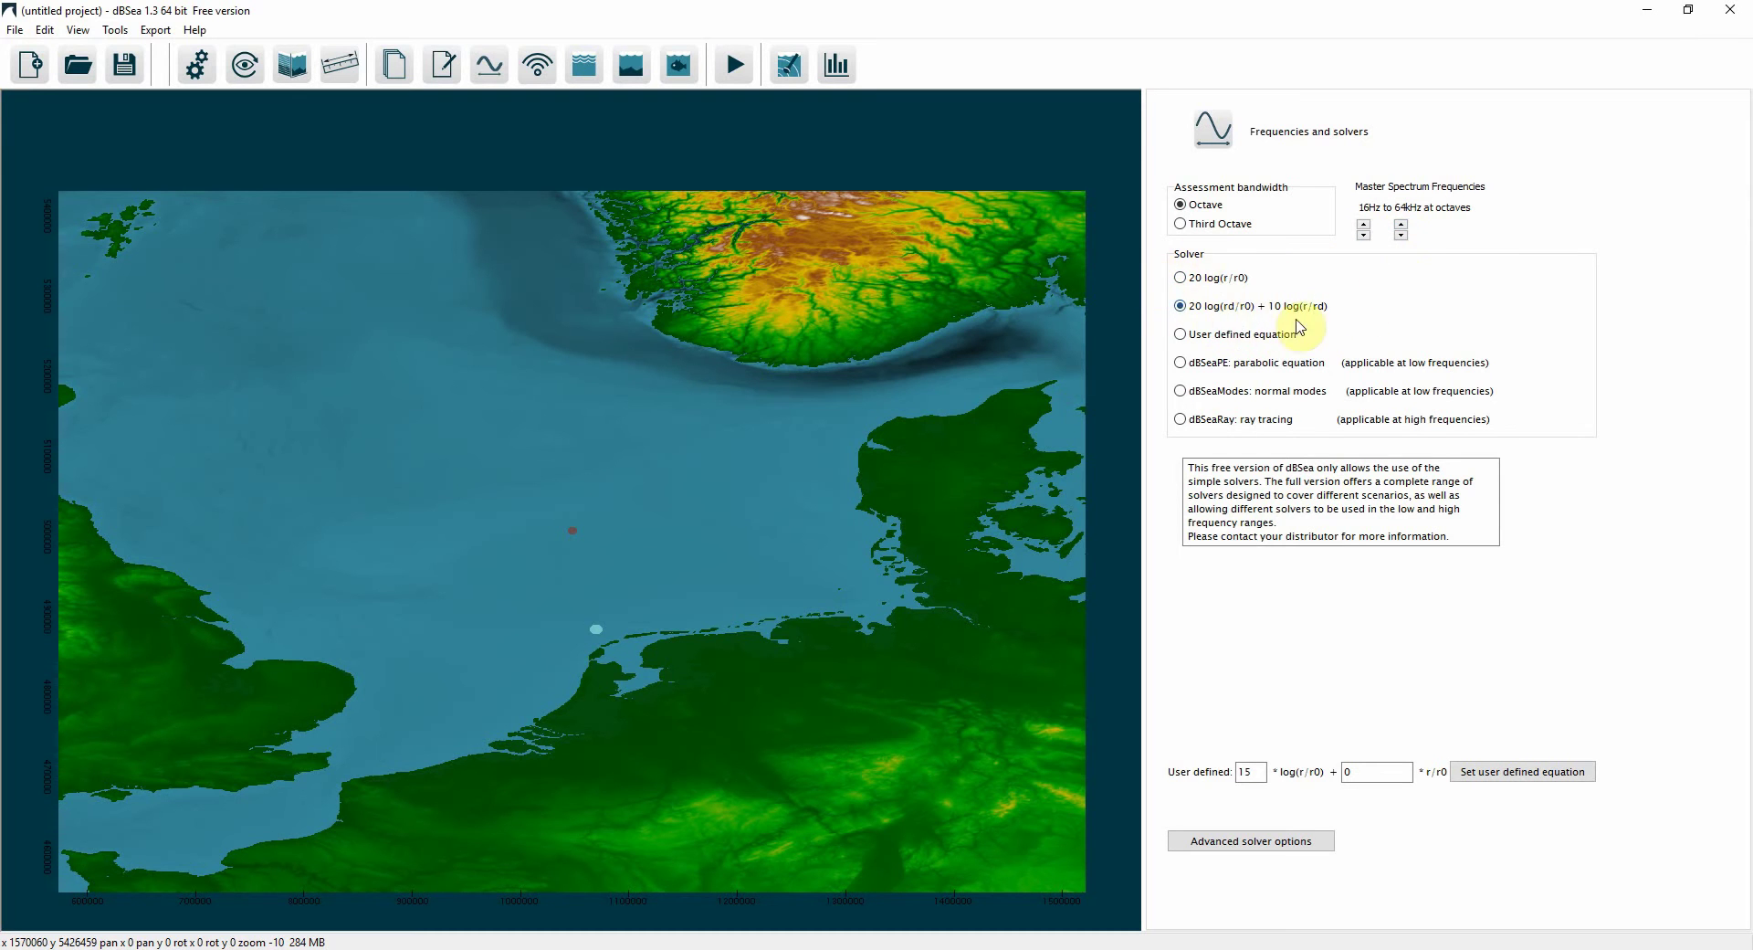
click(1181, 391)
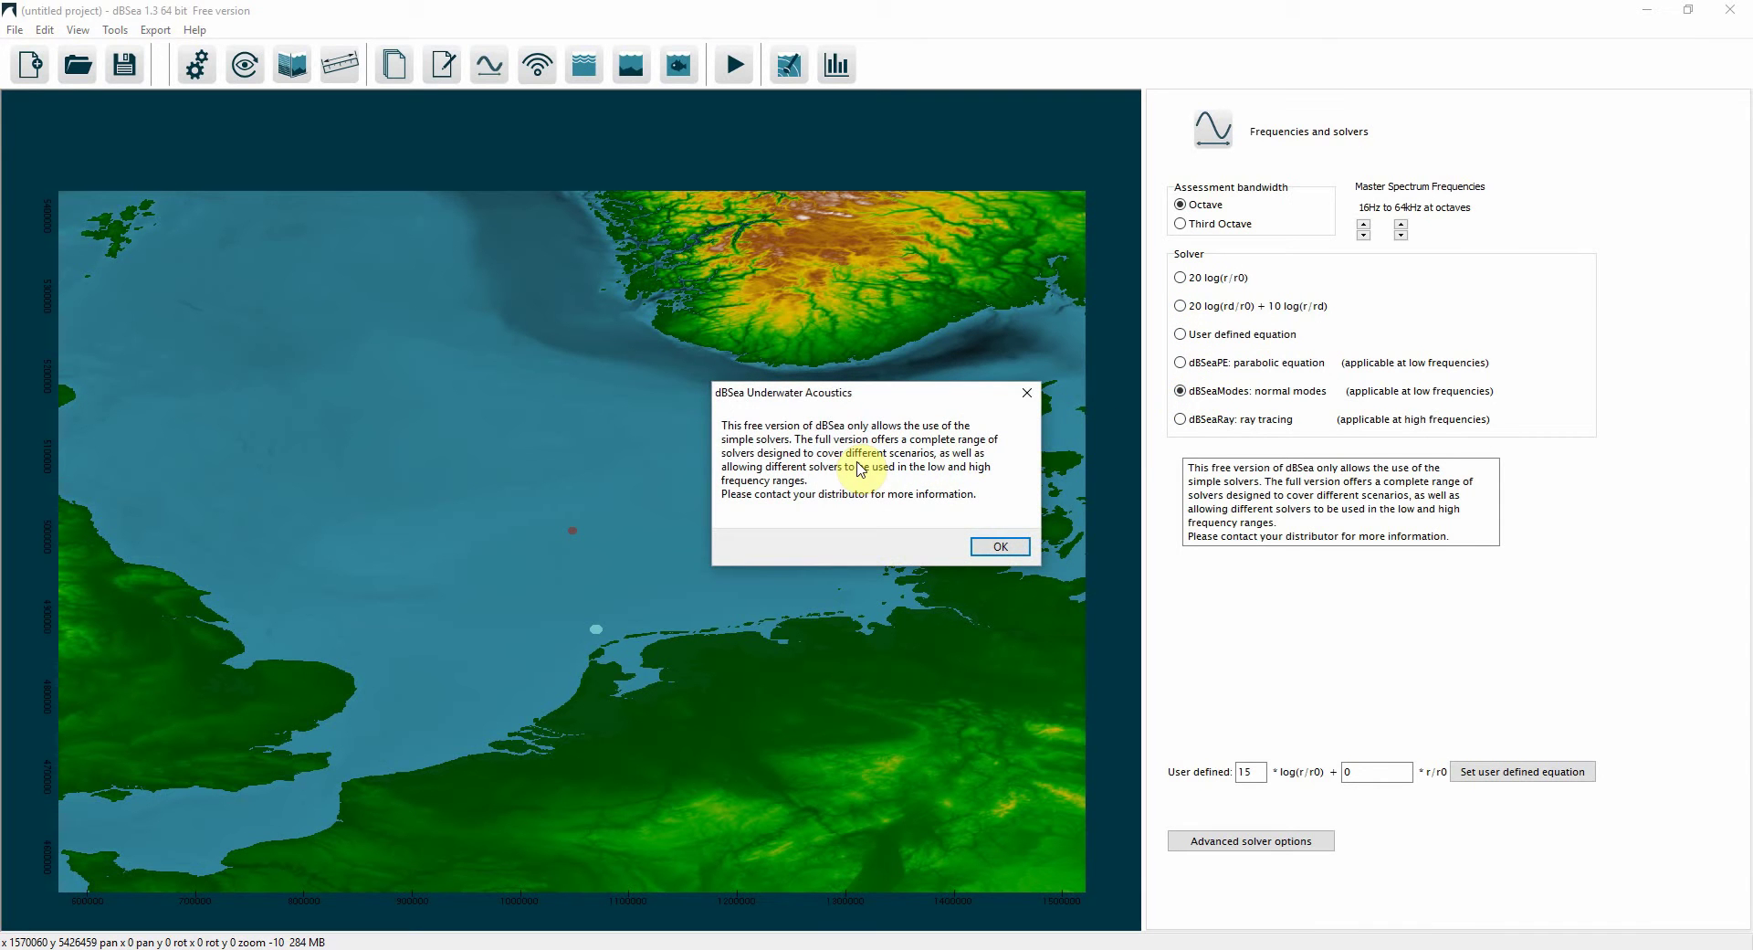
click(990, 547)
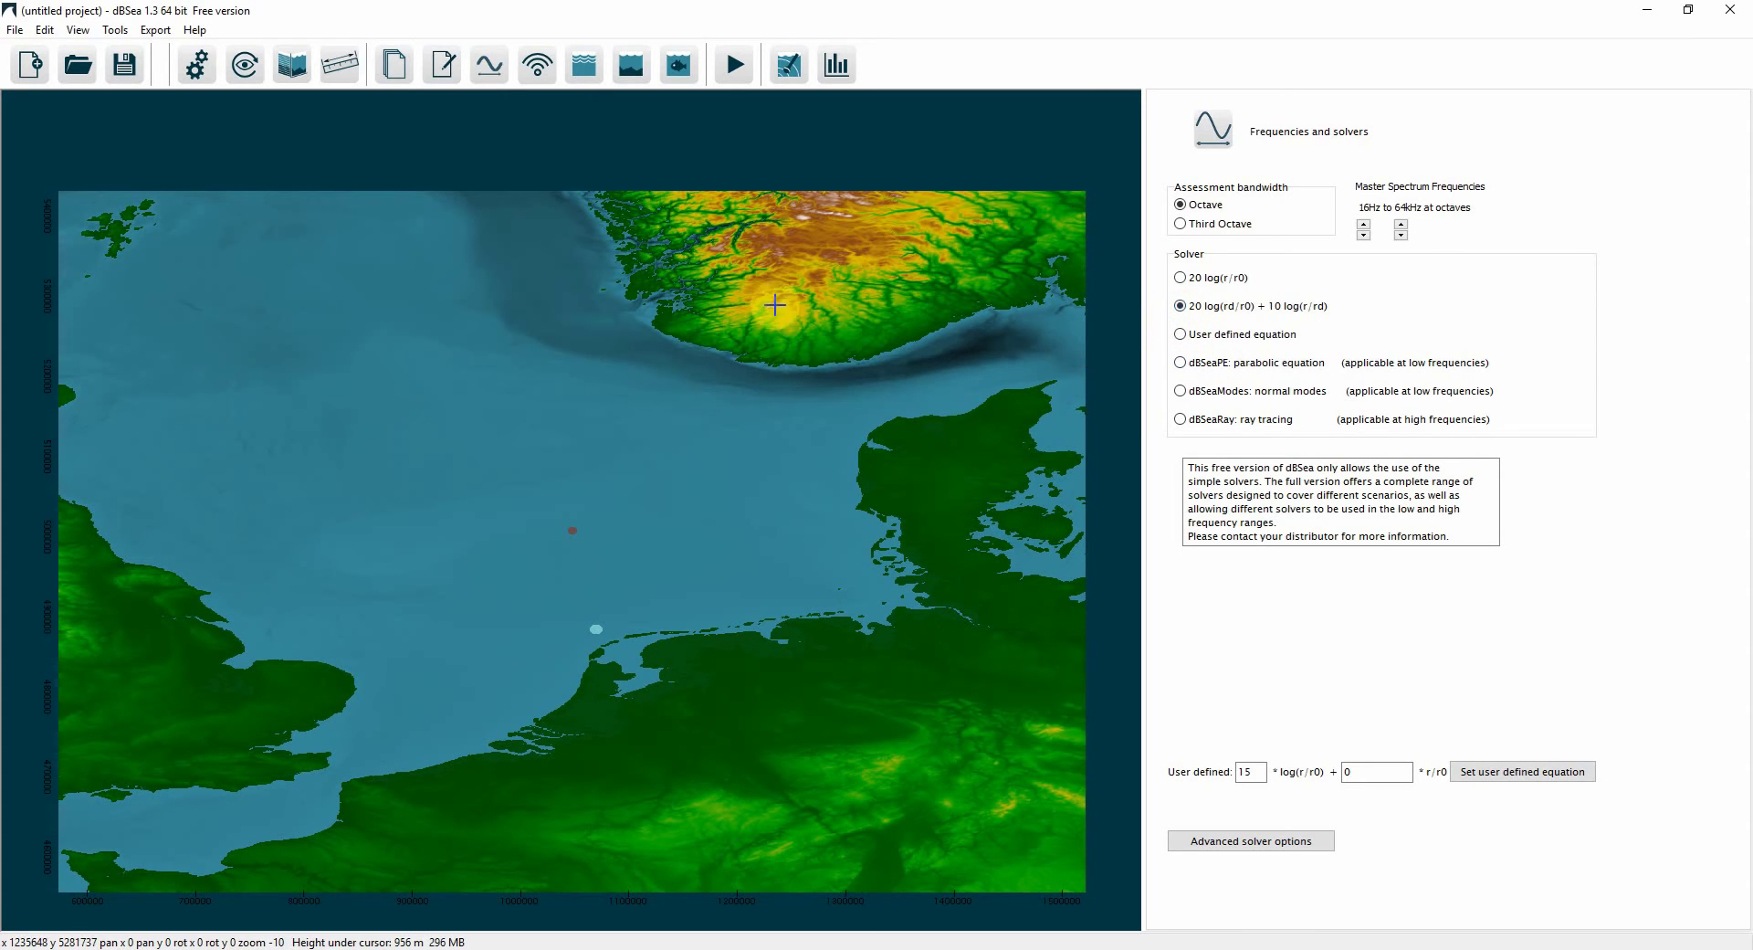
- Assign the Pile 4m dia - hammer 800kJ spectrum from the Other equipment to Source 1, giving 215.4 dB SL
click(538, 65)
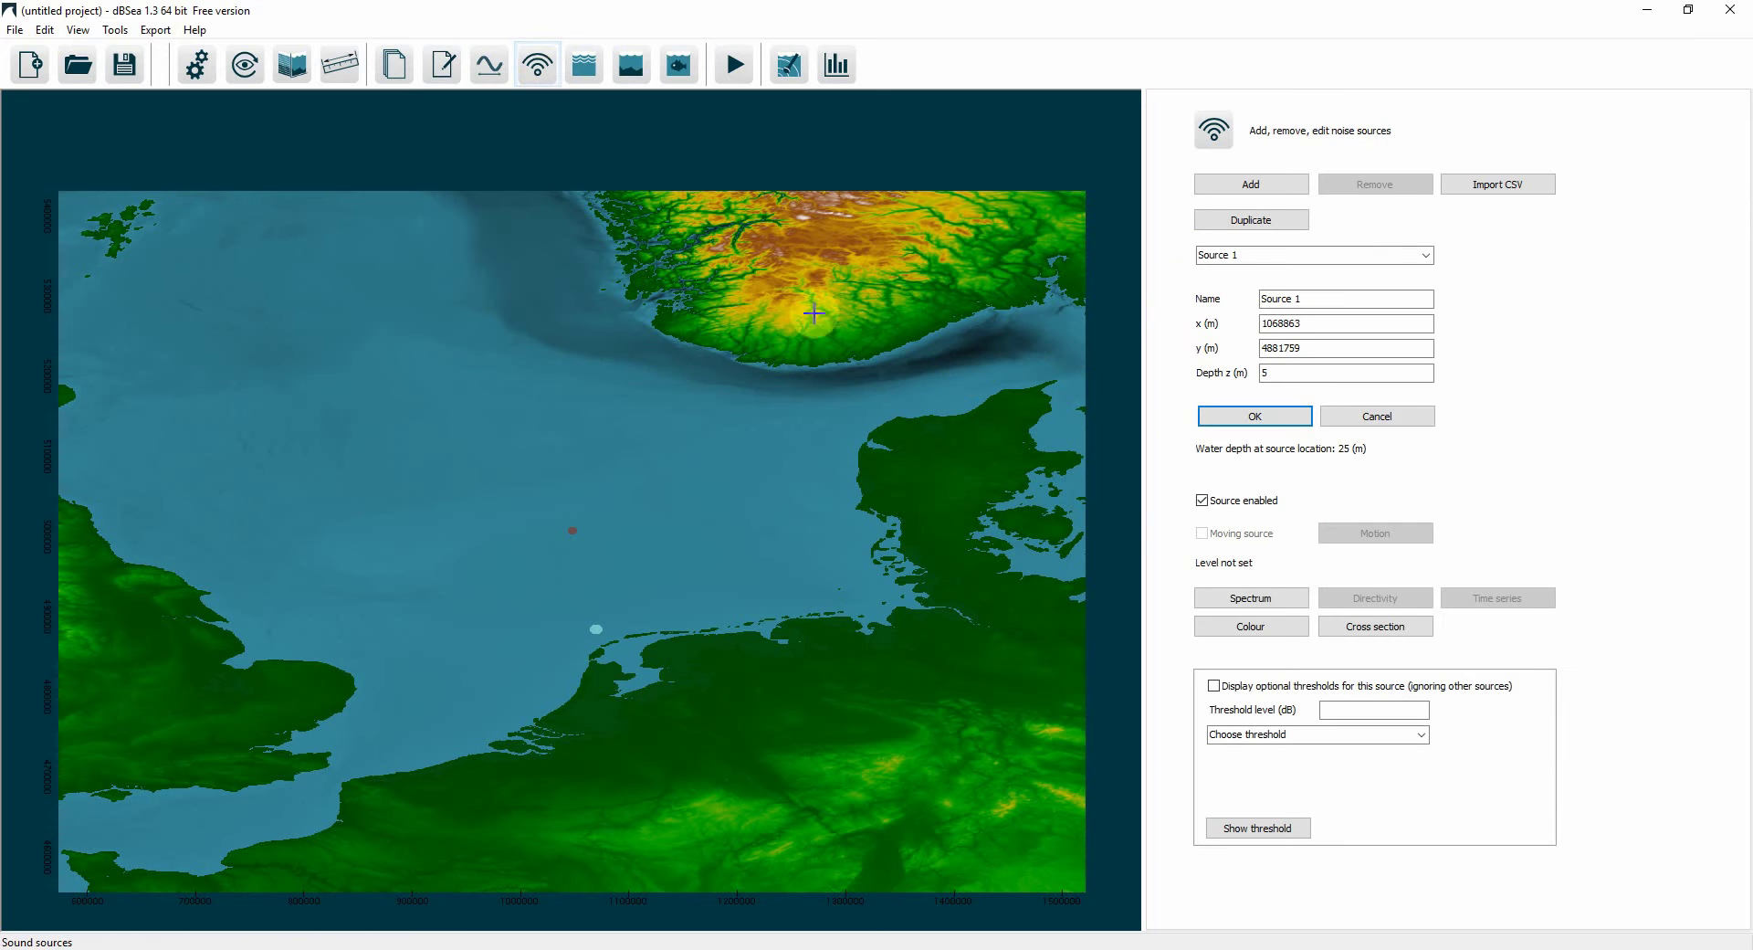
click(1251, 598)
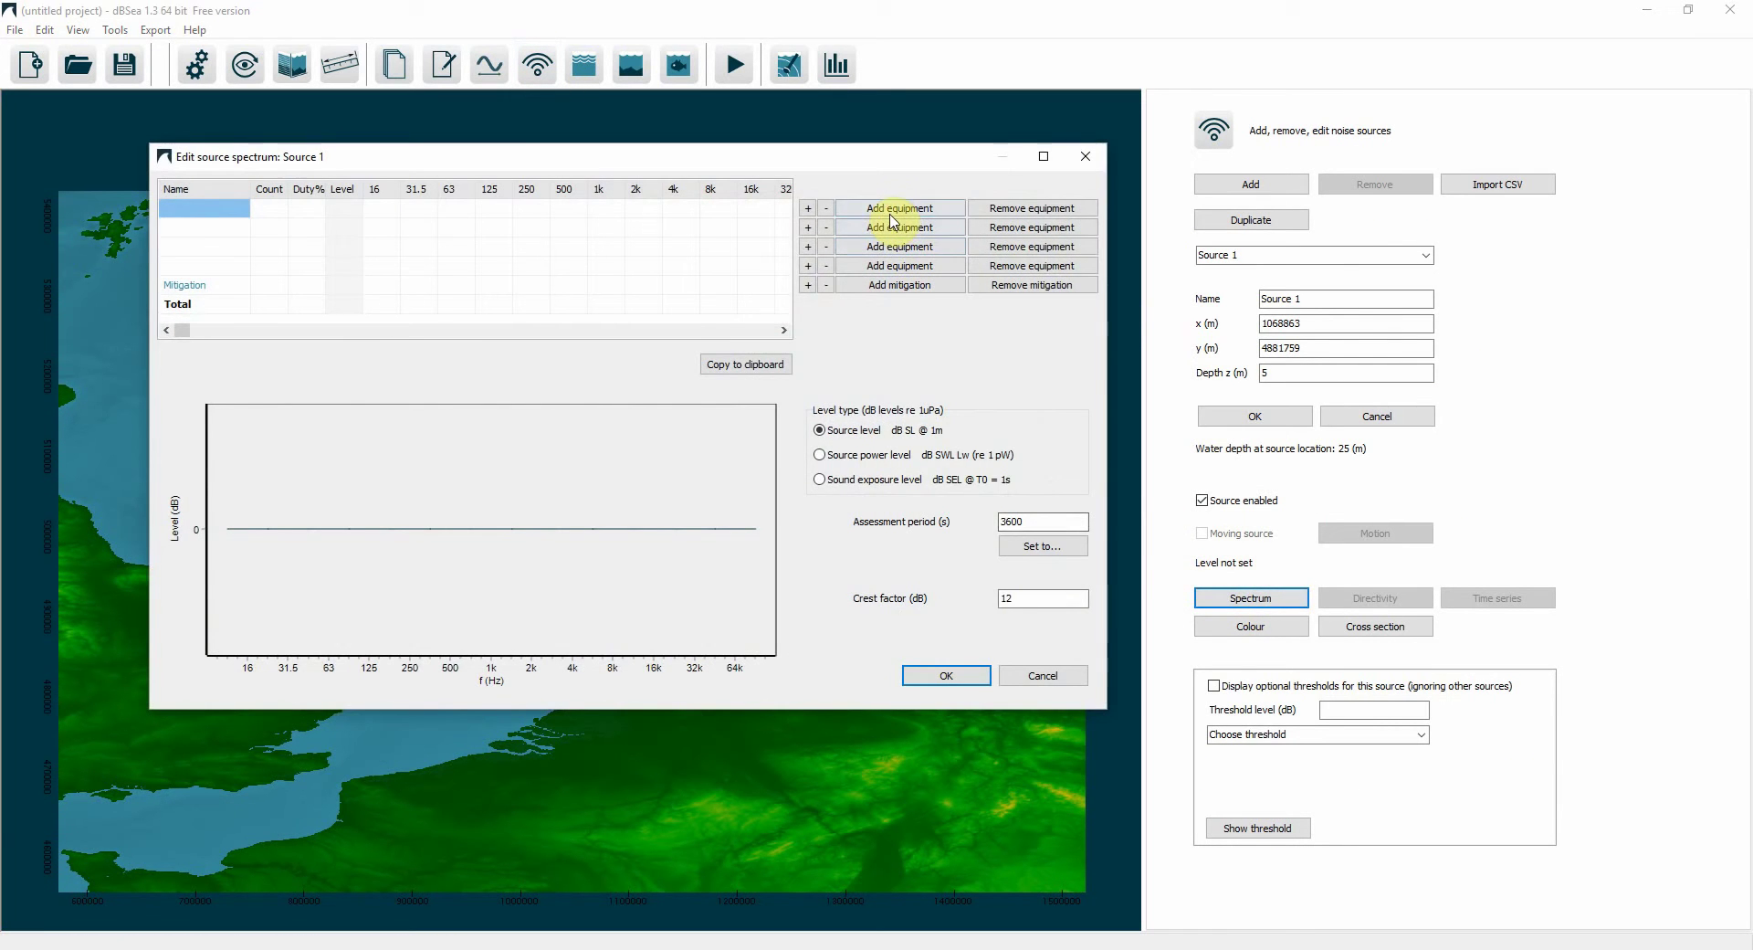
click(890, 210)
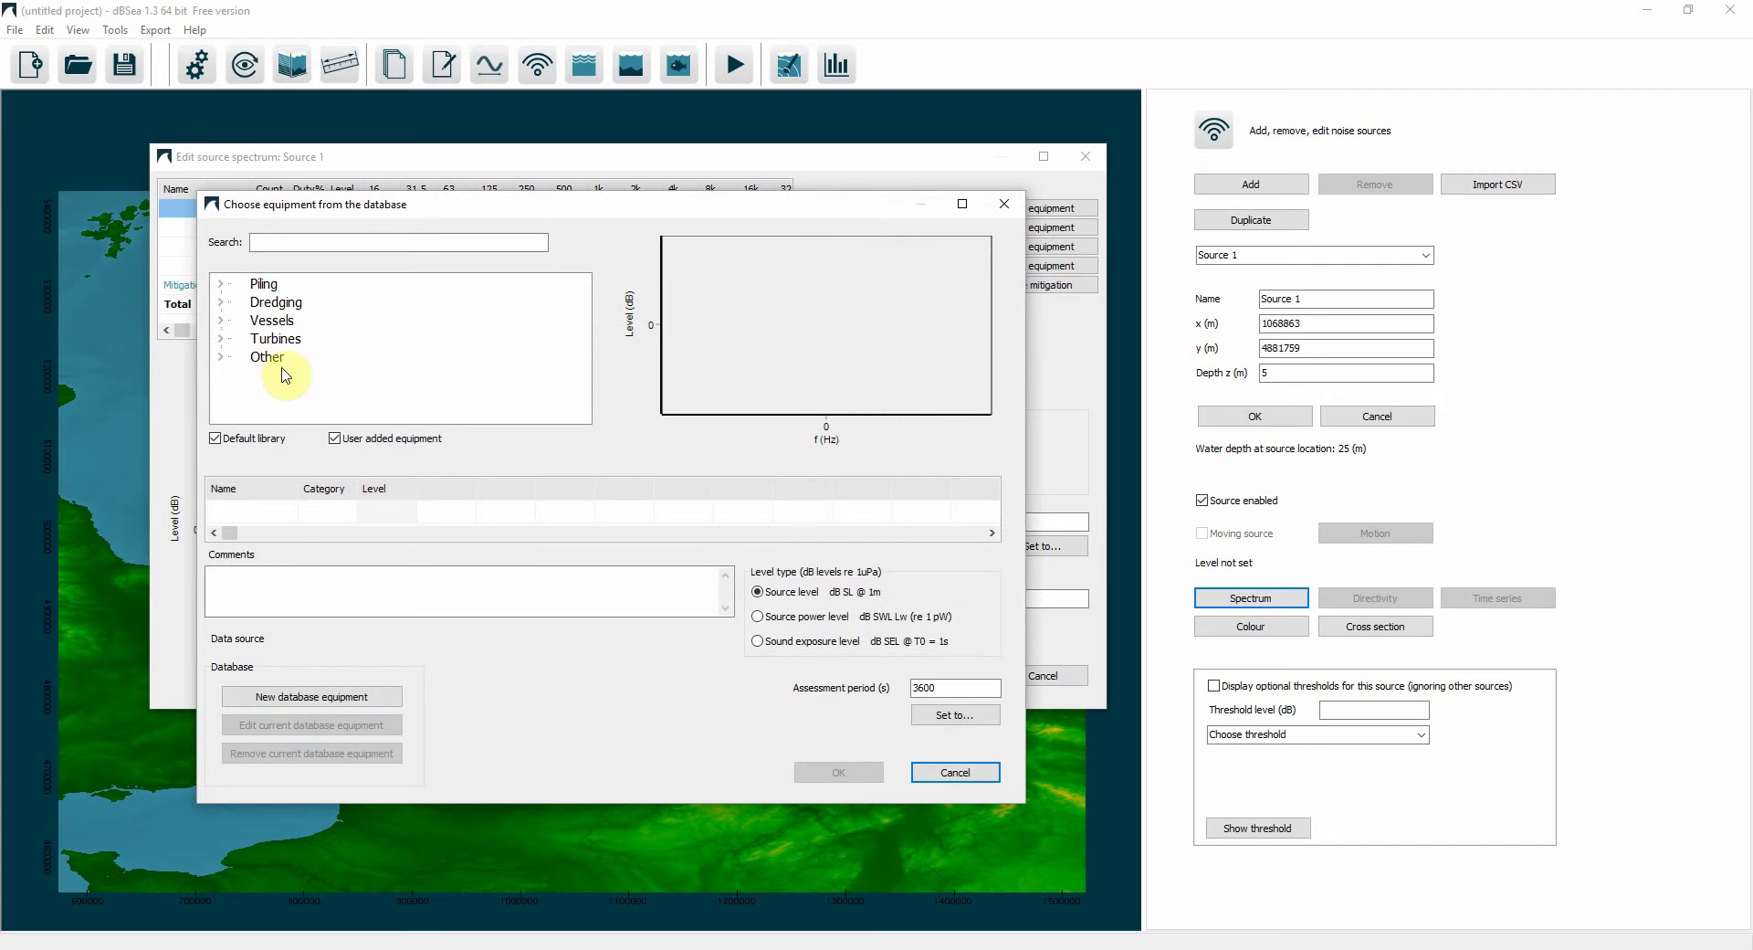
click(222, 357)
scroll(292, 363, down, 5)
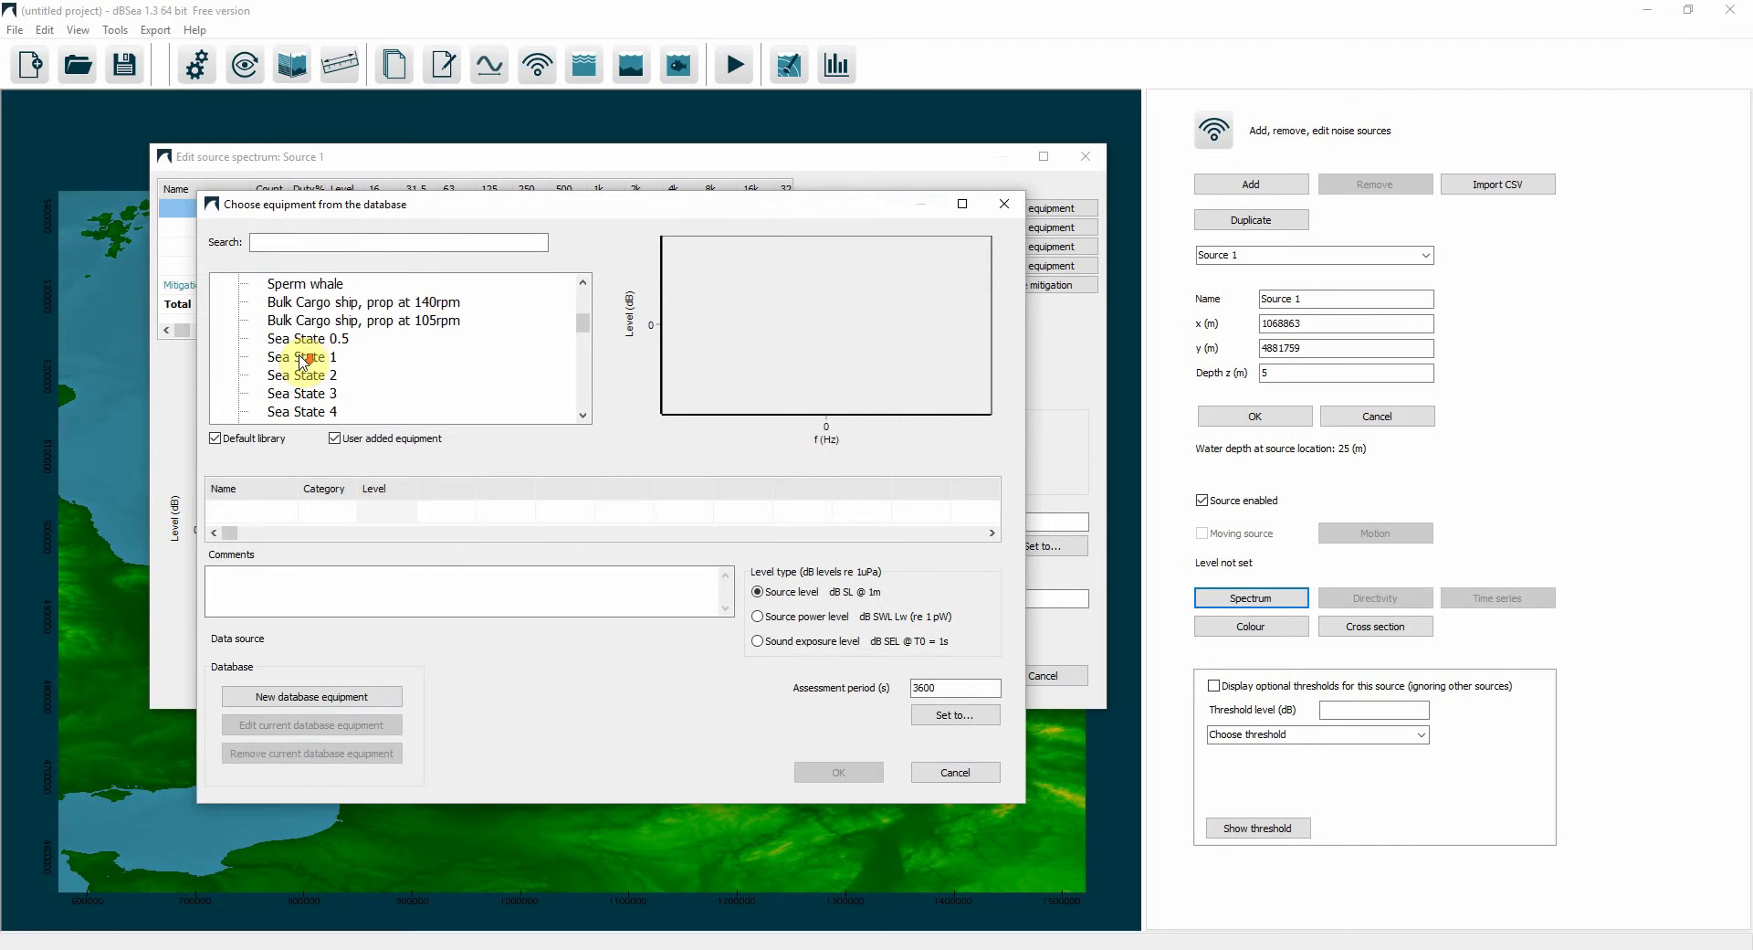
scroll(302, 361, down, 4)
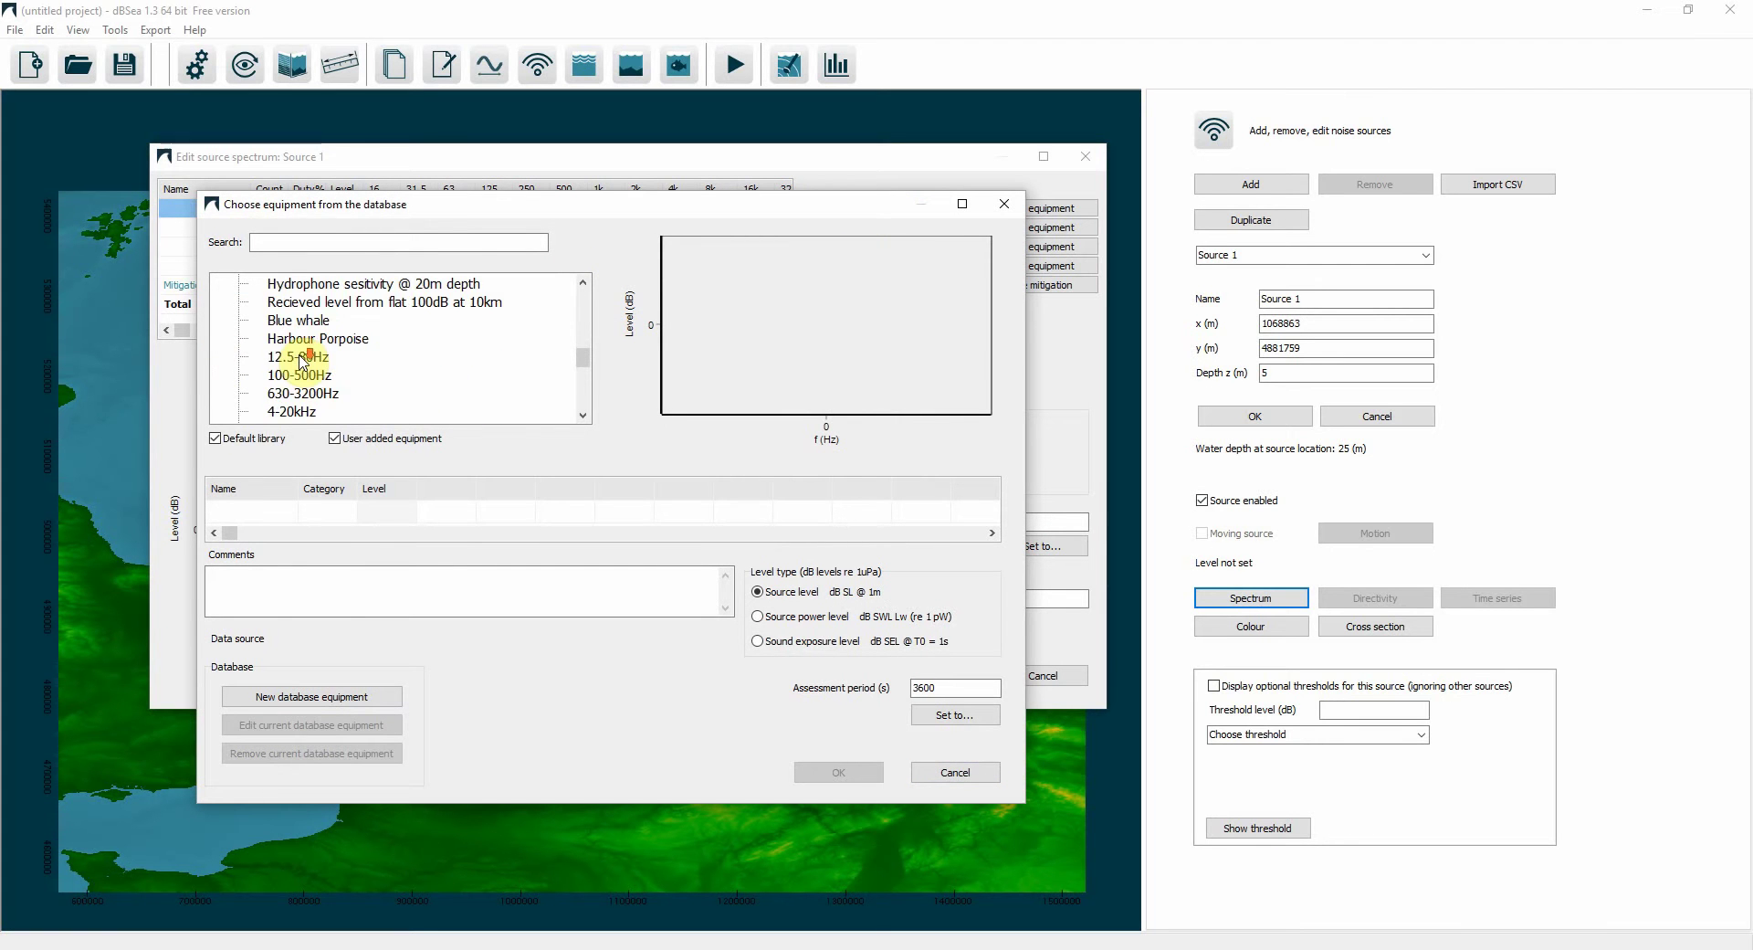
click(301, 359)
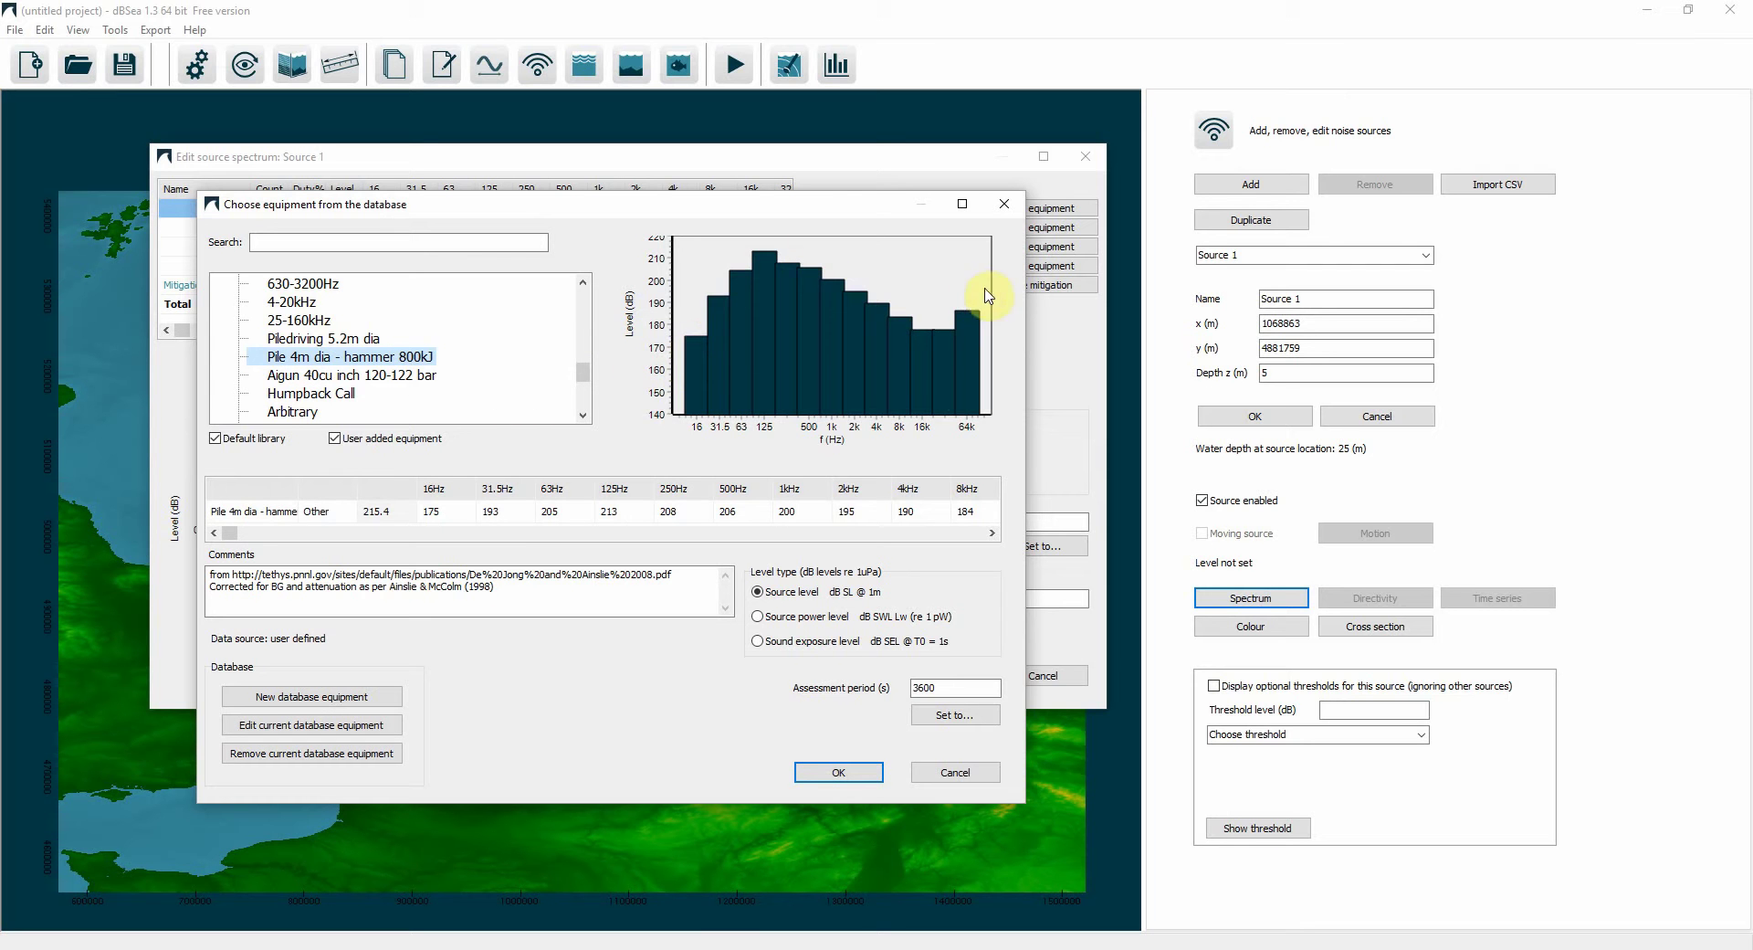
click(848, 774)
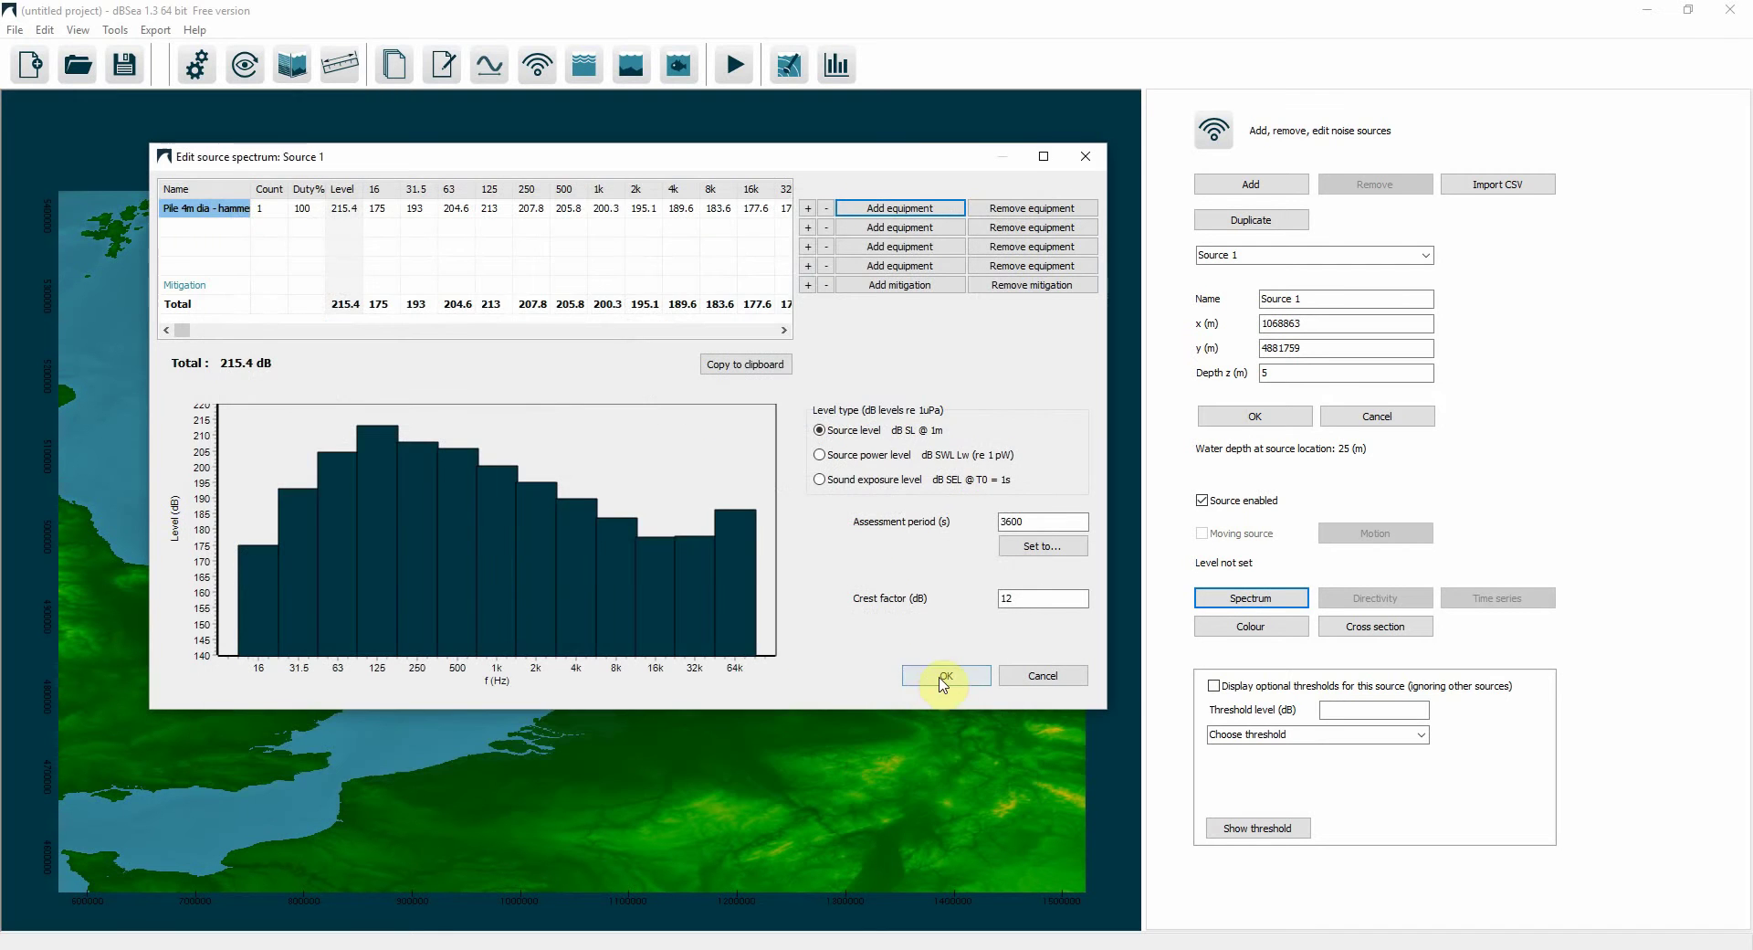
click(946, 677)
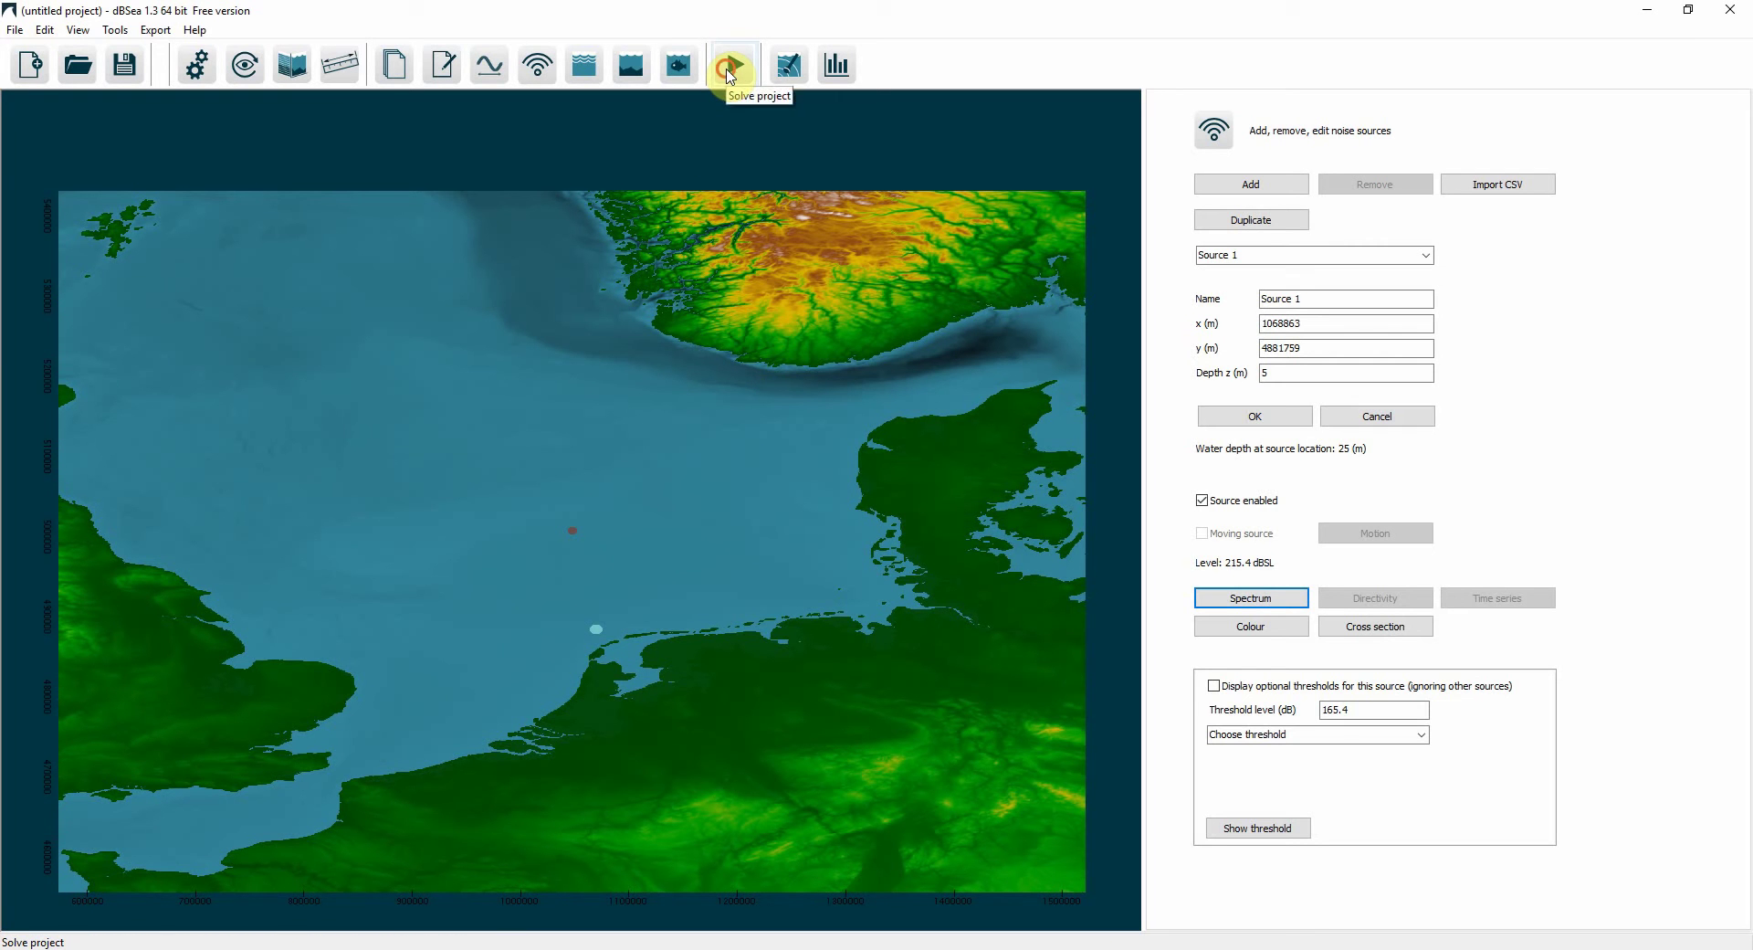
- Solve the project and set the noise map's level limits to 1 dB band spacing (135–187 dBSPL)
click(730, 73)
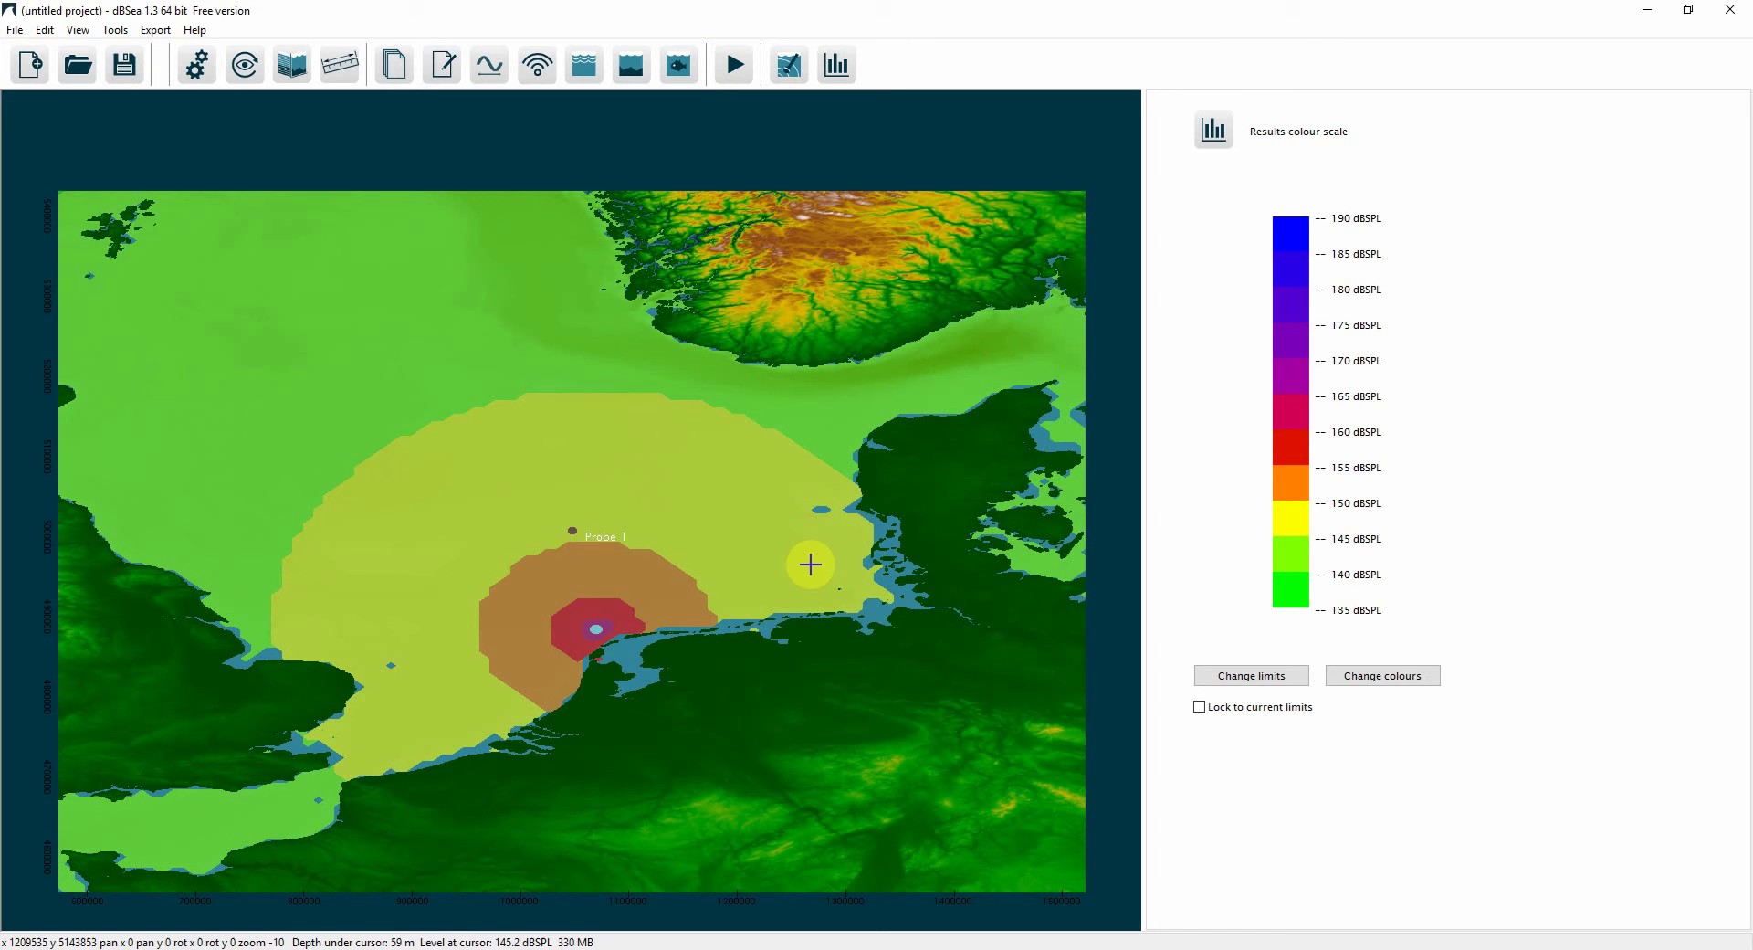
click(1252, 676)
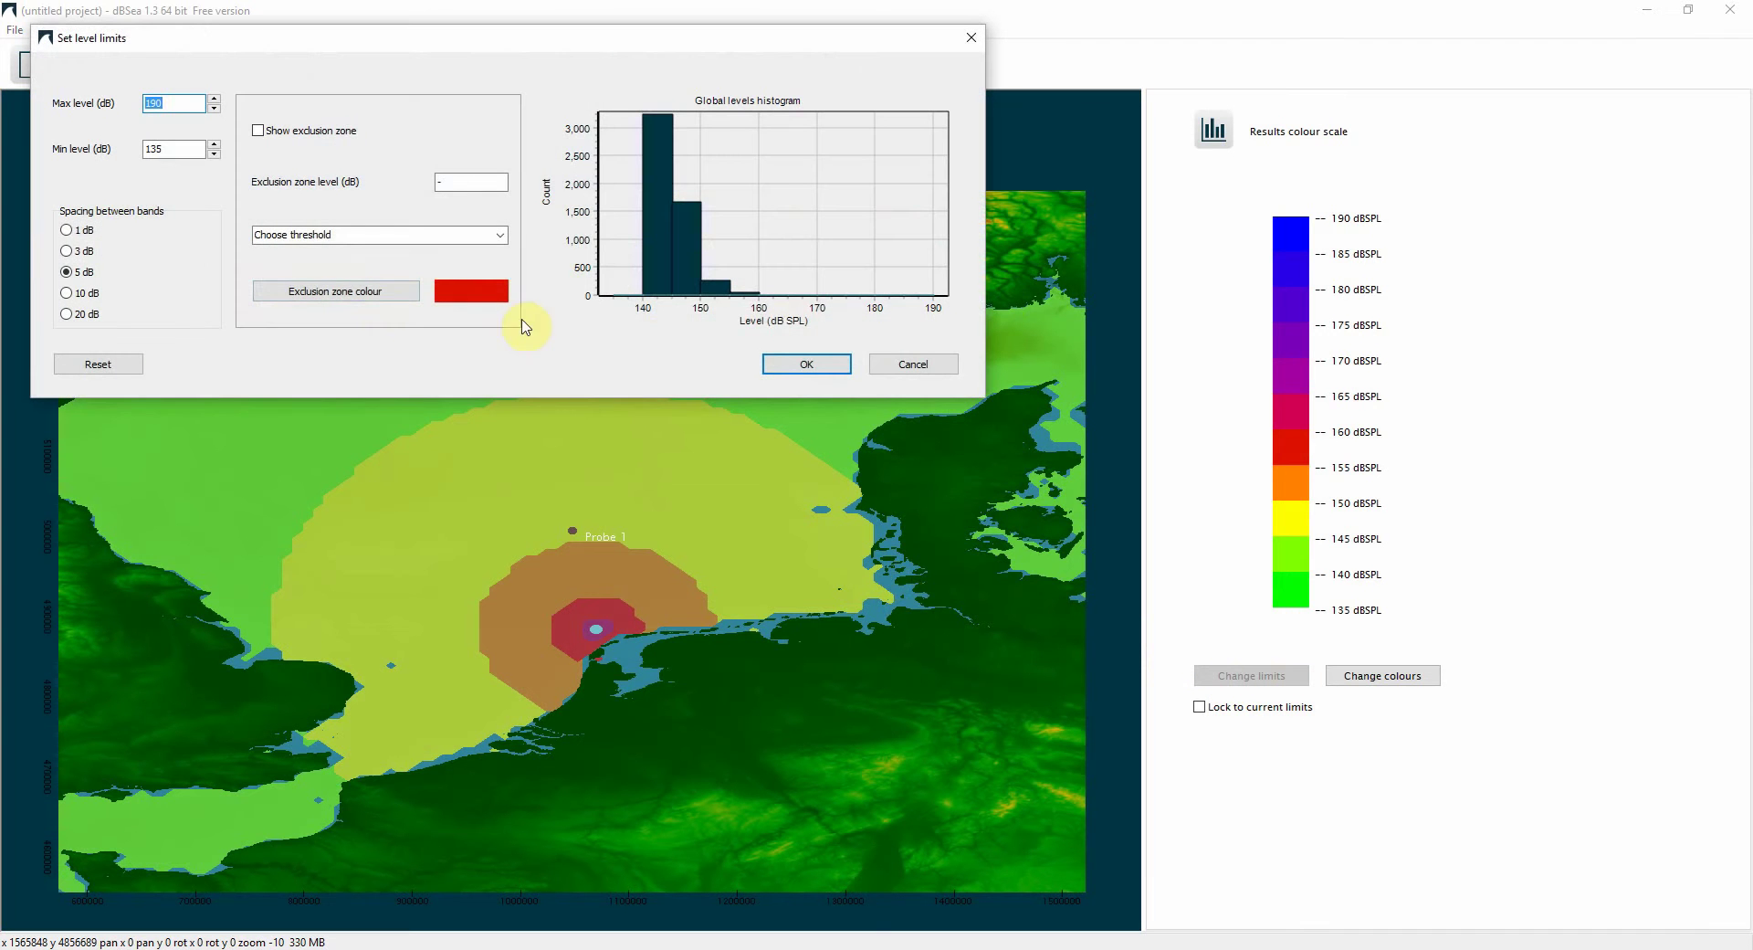
click(67, 230)
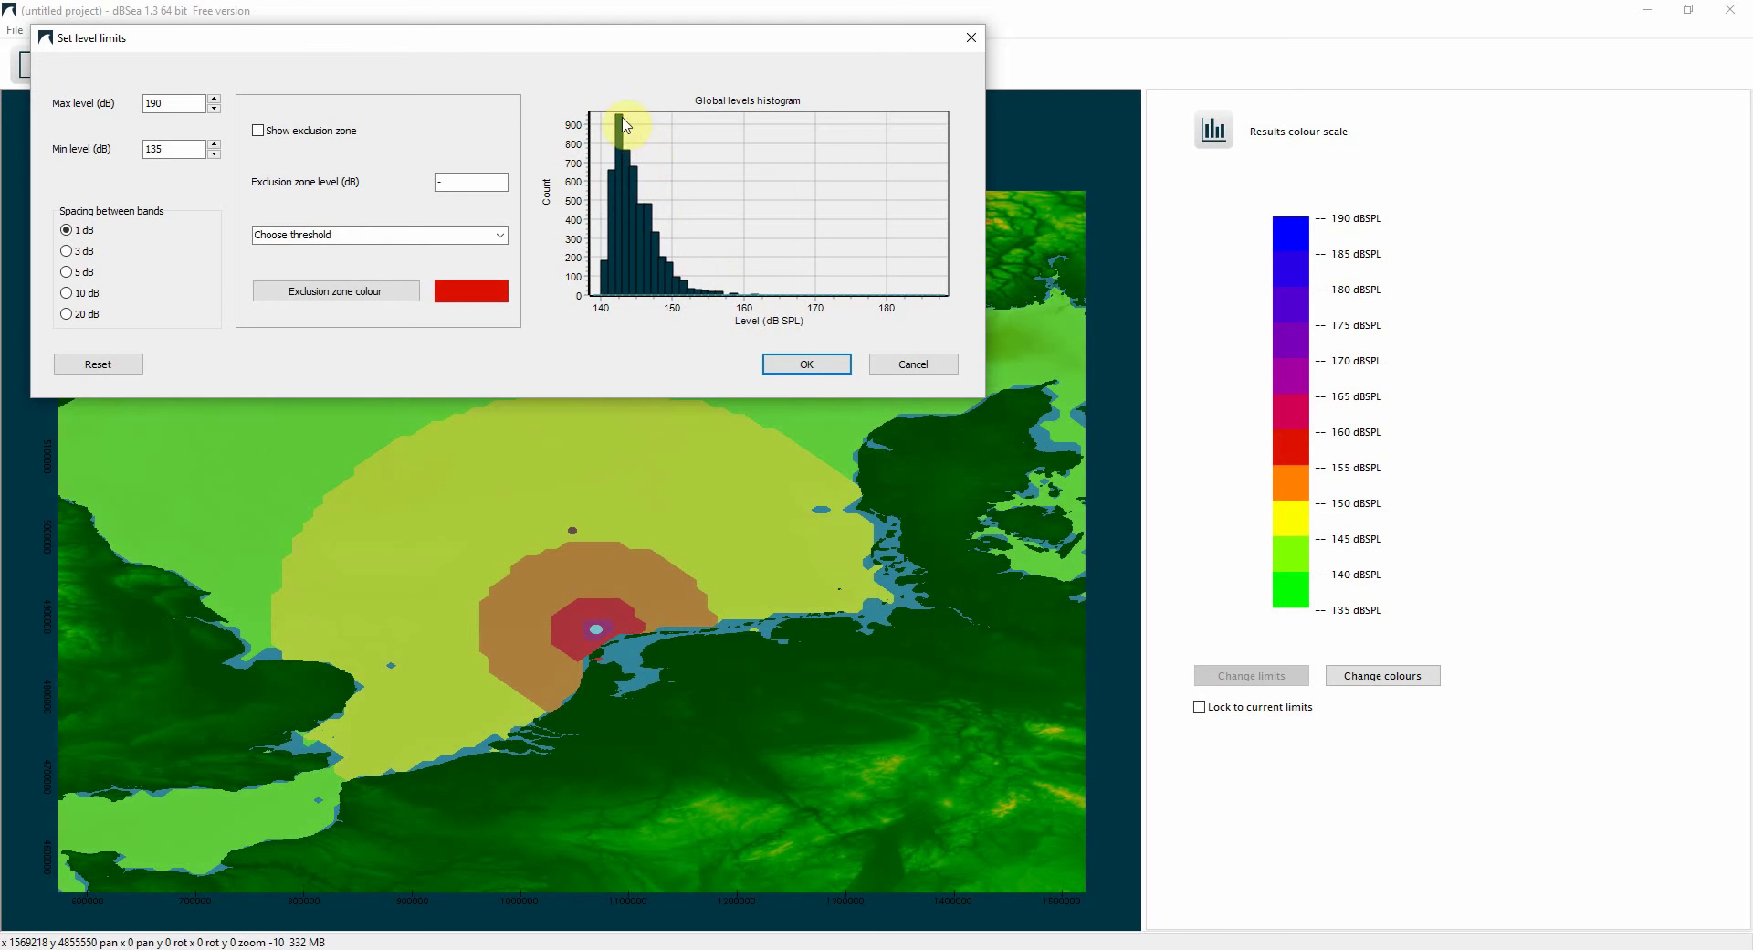
click(804, 363)
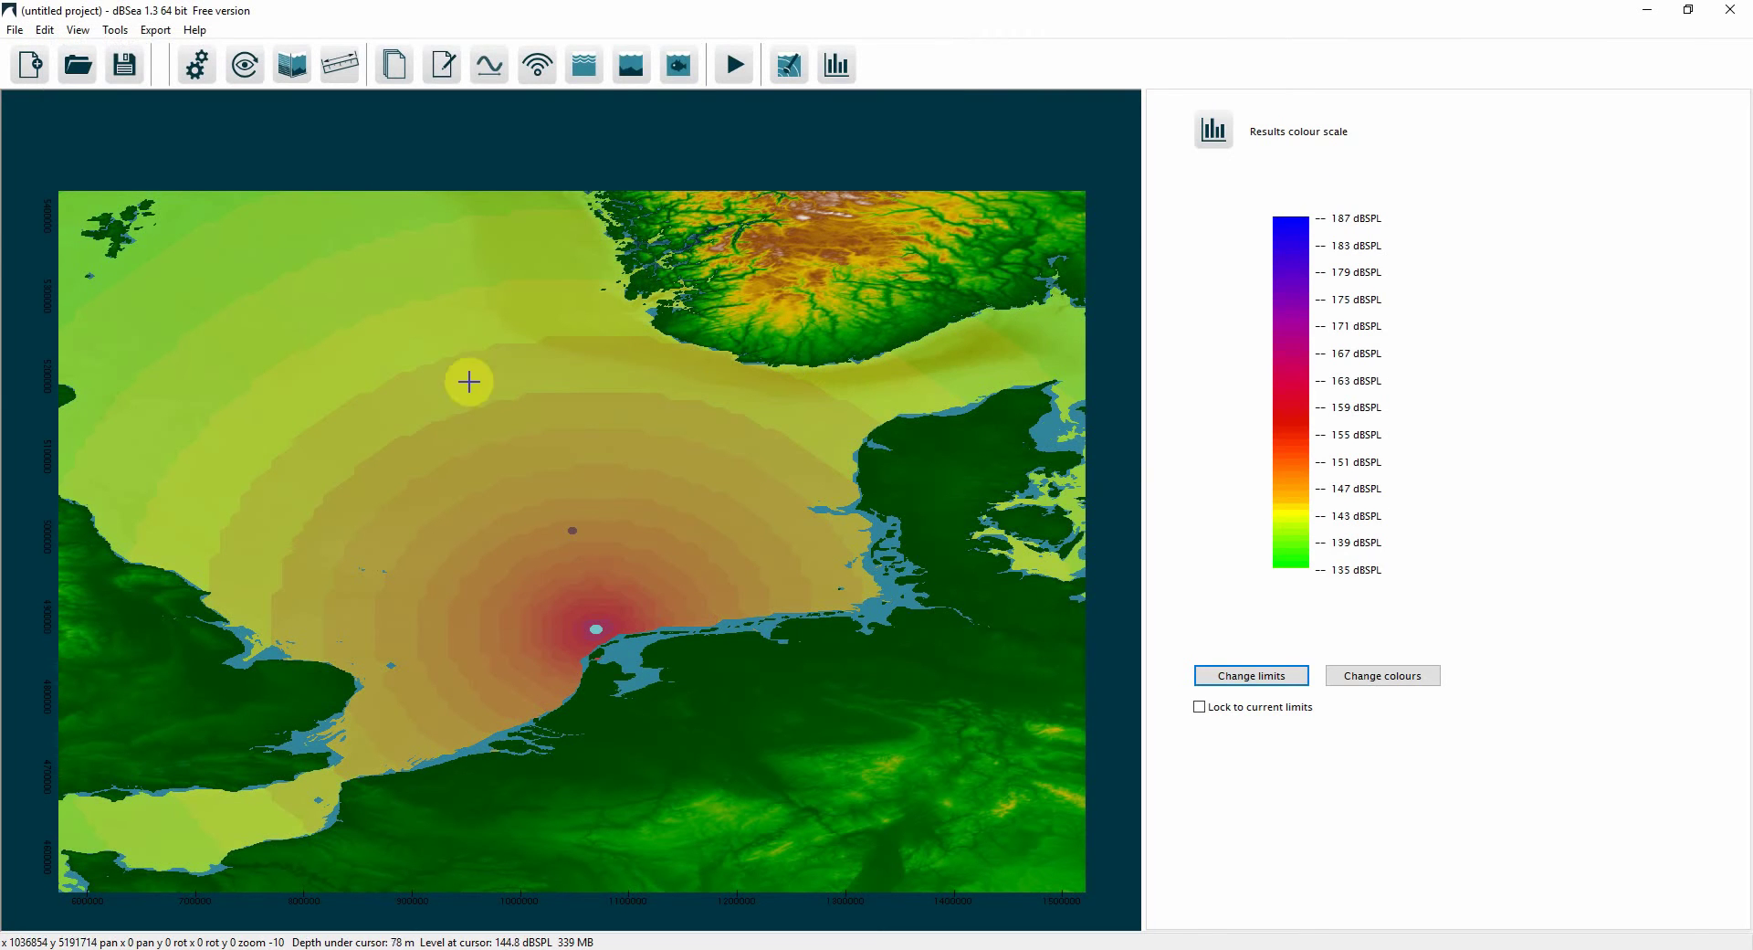
- Nudge Probe 1 to a nearby spot and apply the Phocoena phocoena marine species weighting
click(791, 73)
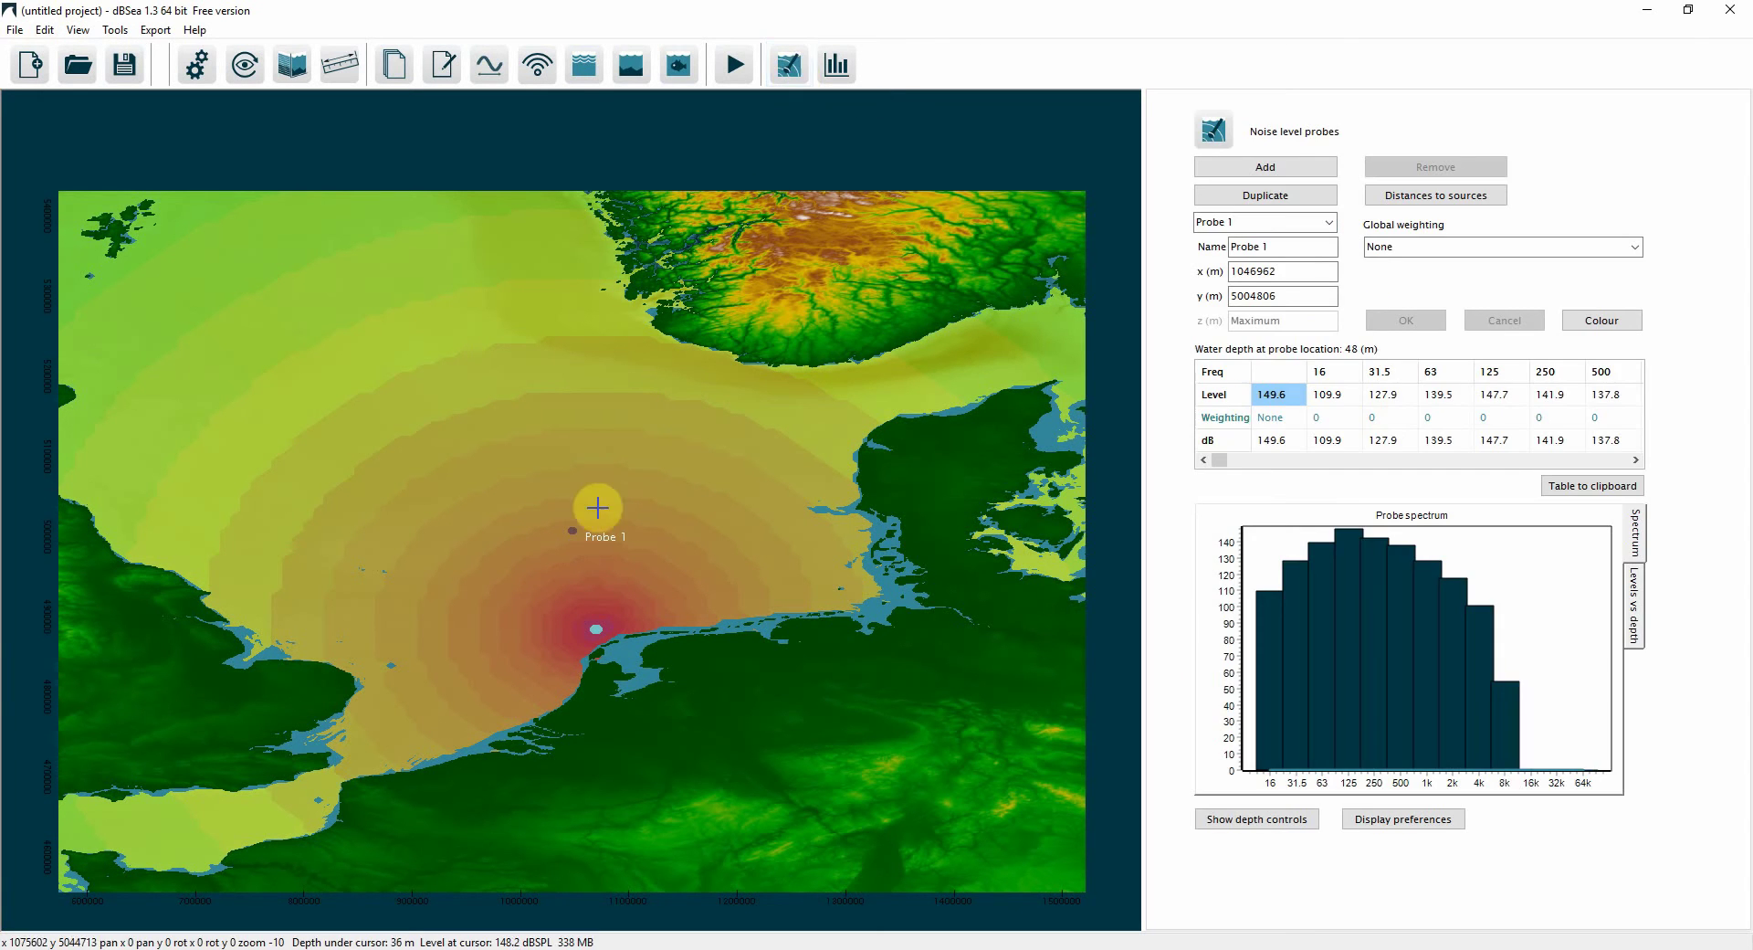
mouse_move(577, 536)
mouse_down()
mouse_move(578, 497)
mouse_move(600, 521)
mouse_up()
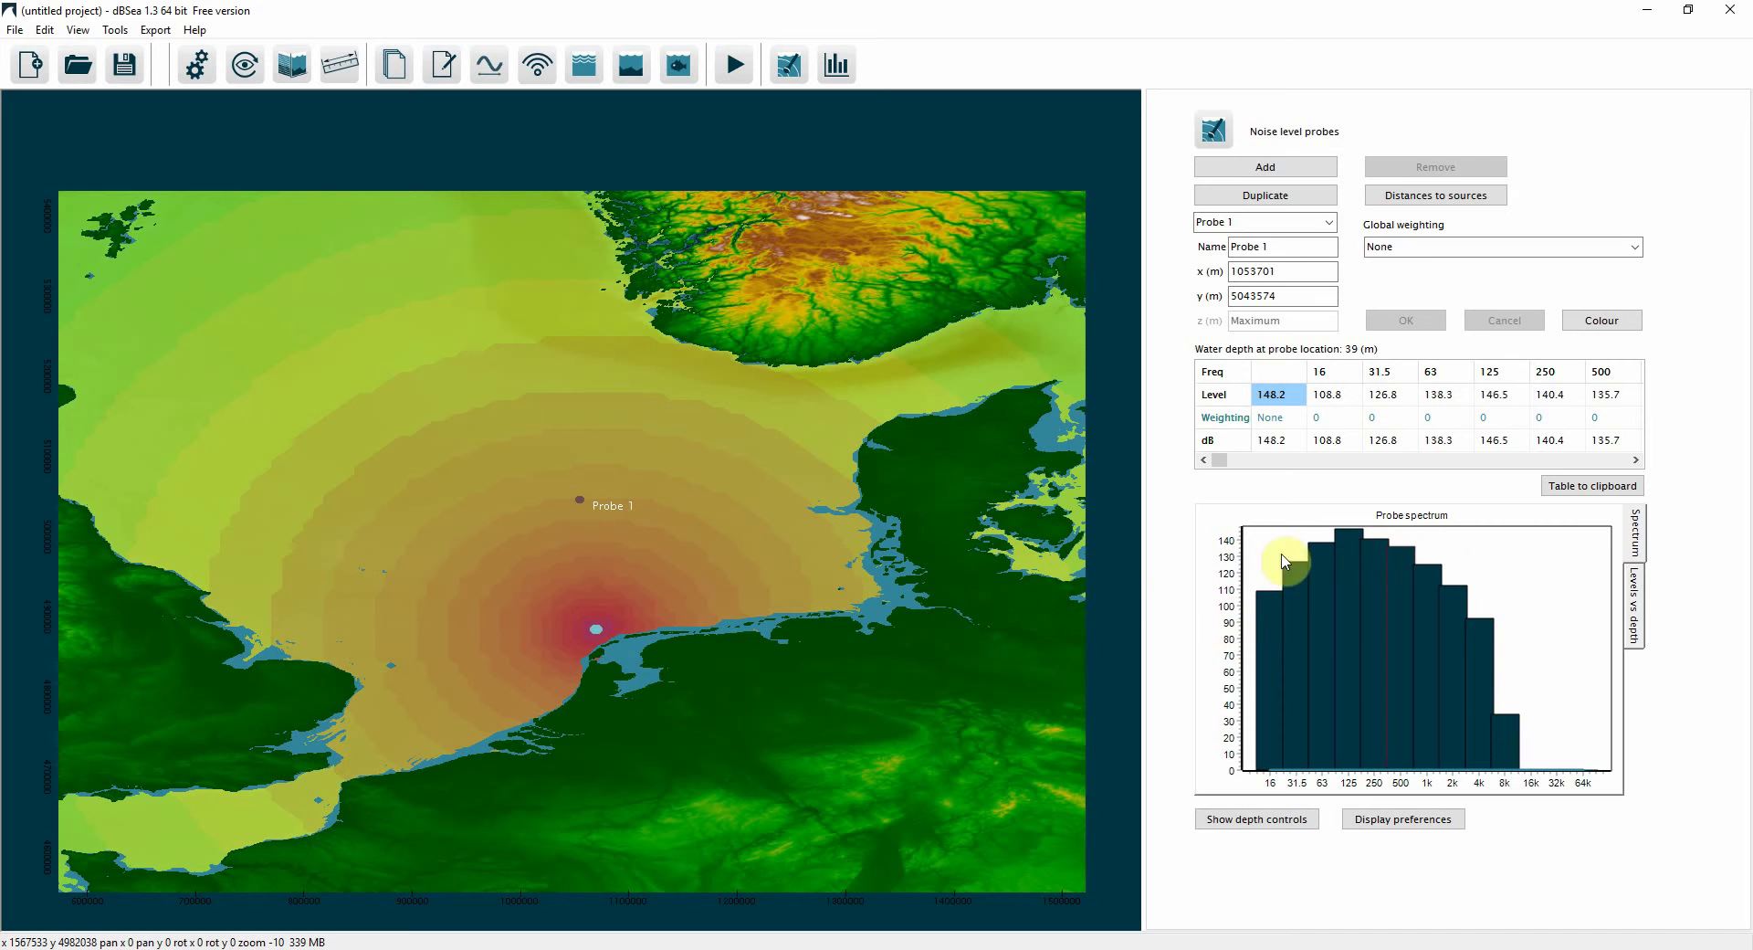
click(680, 66)
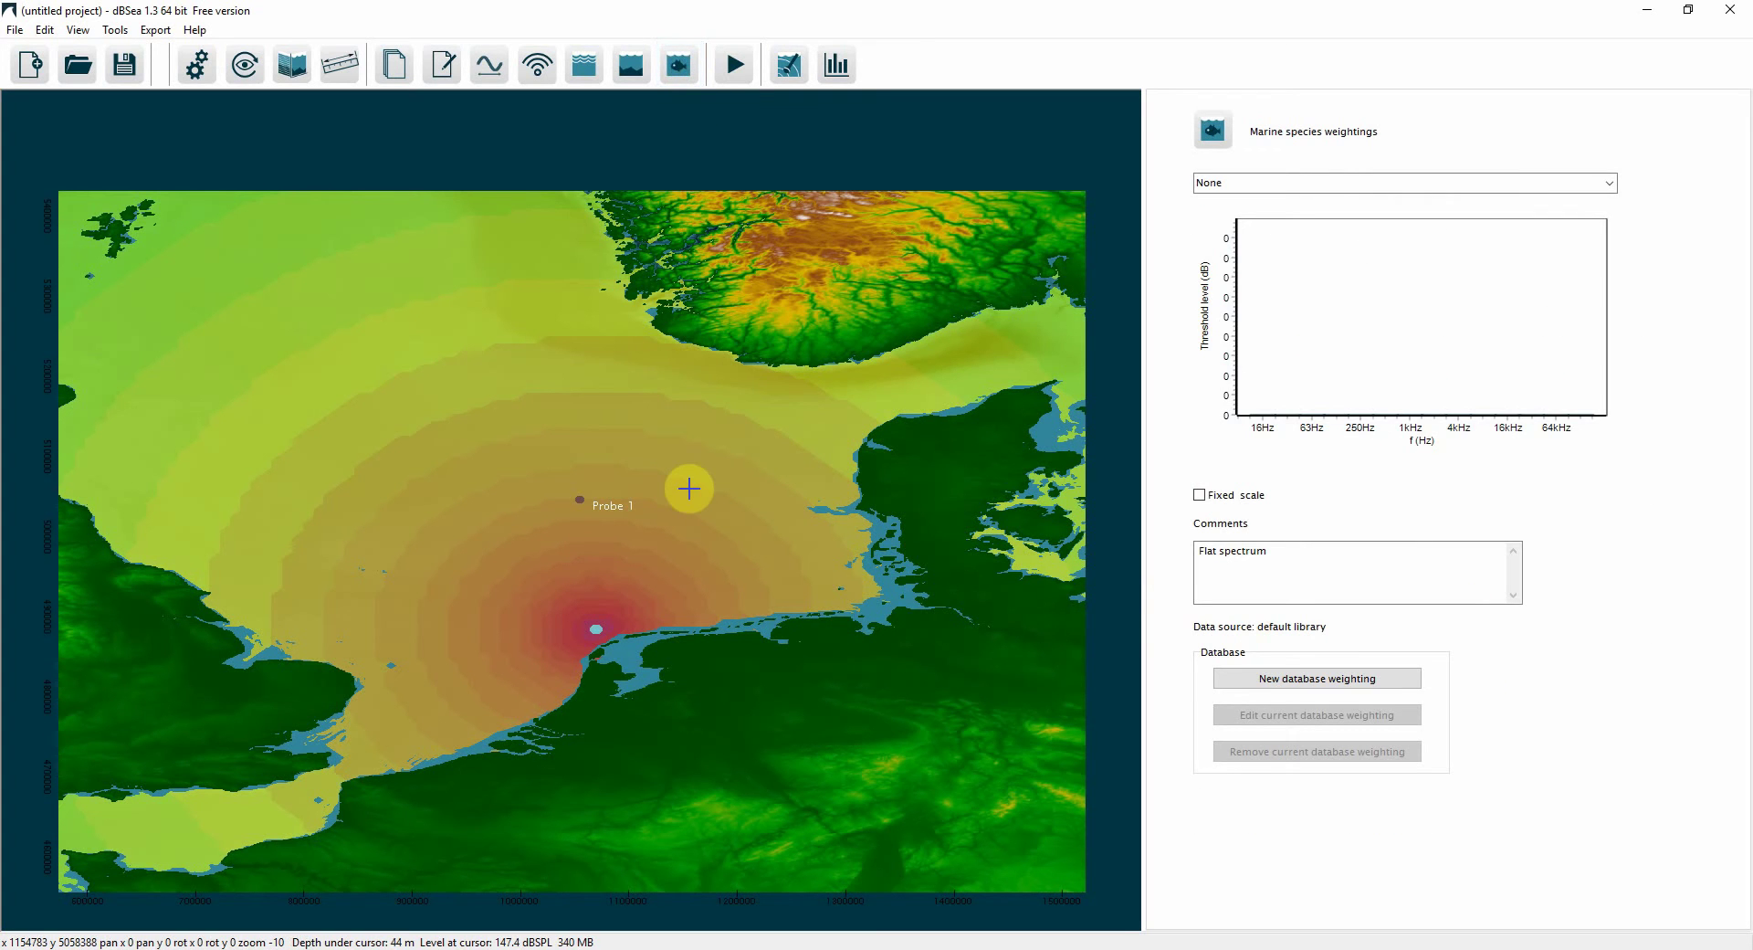
click(1611, 185)
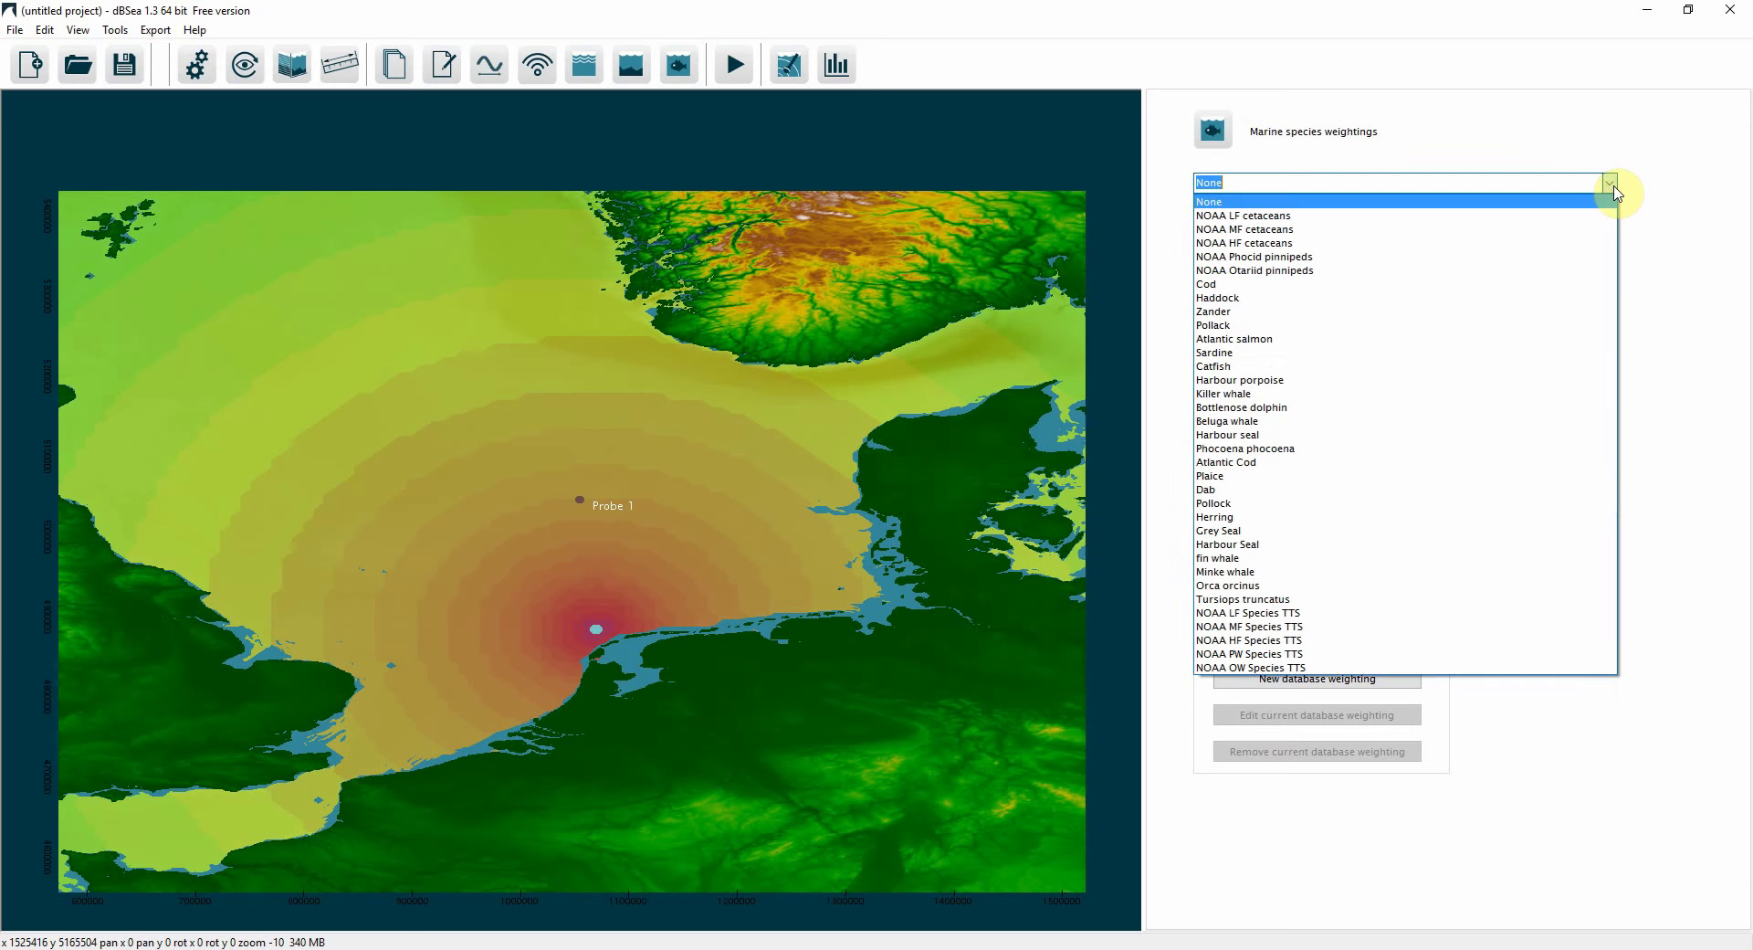
click(1287, 450)
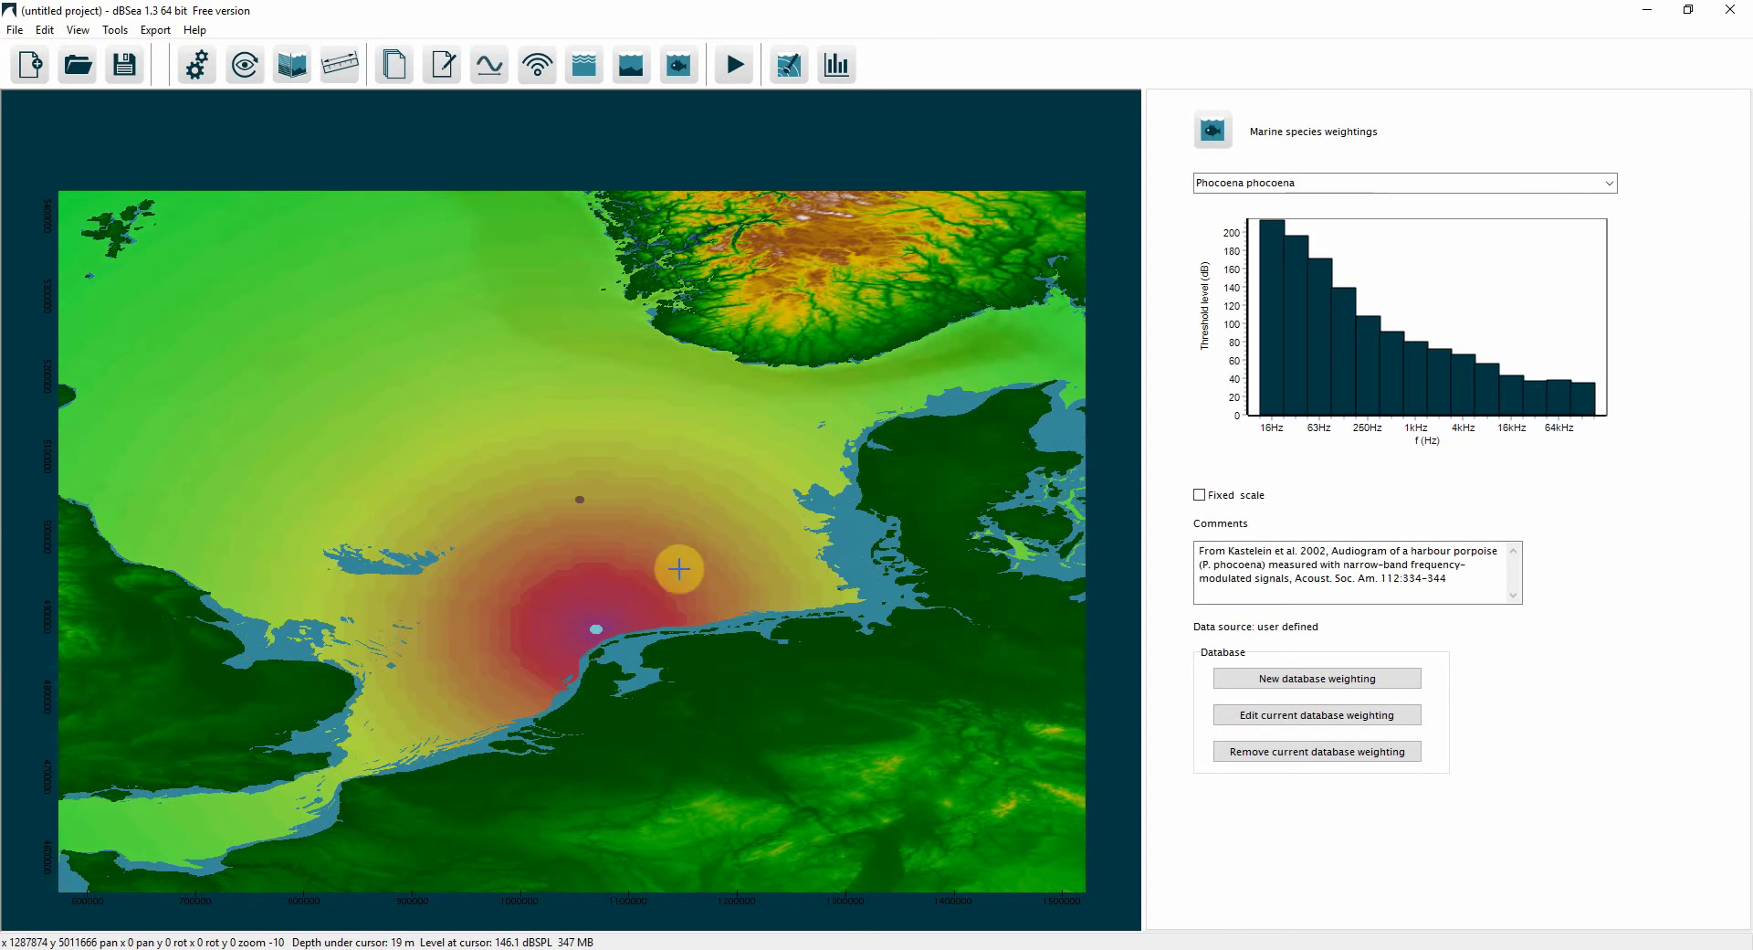
- Show the colour scale and move Probe 1 north to x 1118562, y 5100550, reading 44.7 dB weighted
click(835, 64)
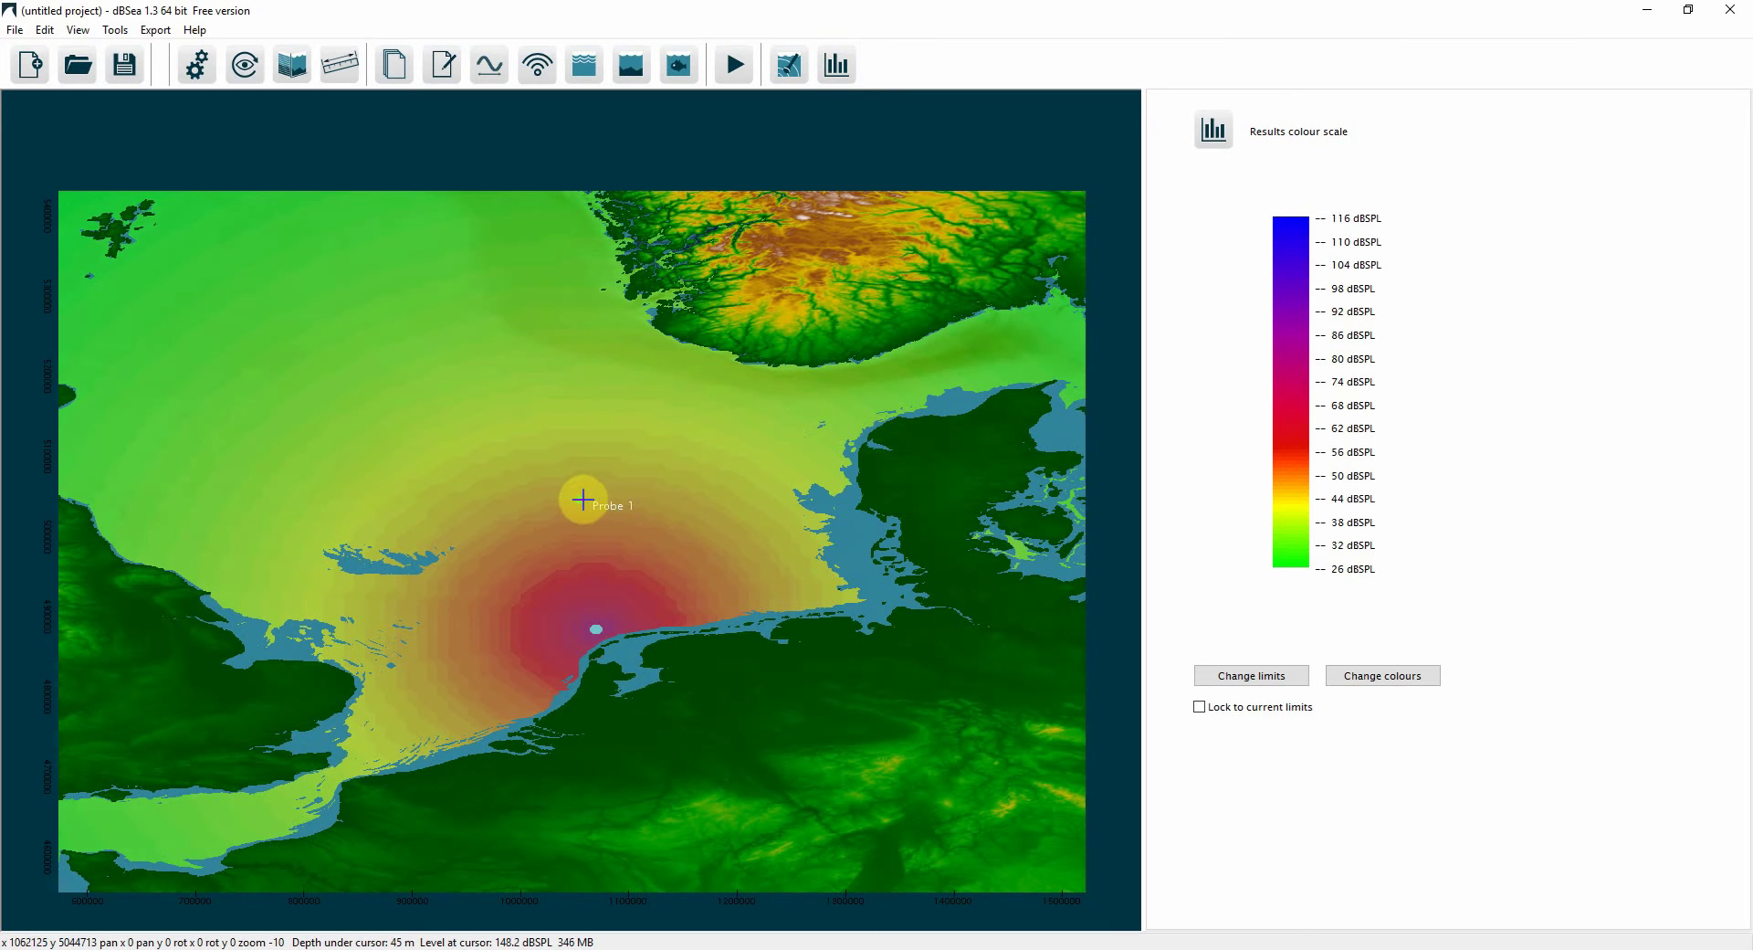
click(583, 498)
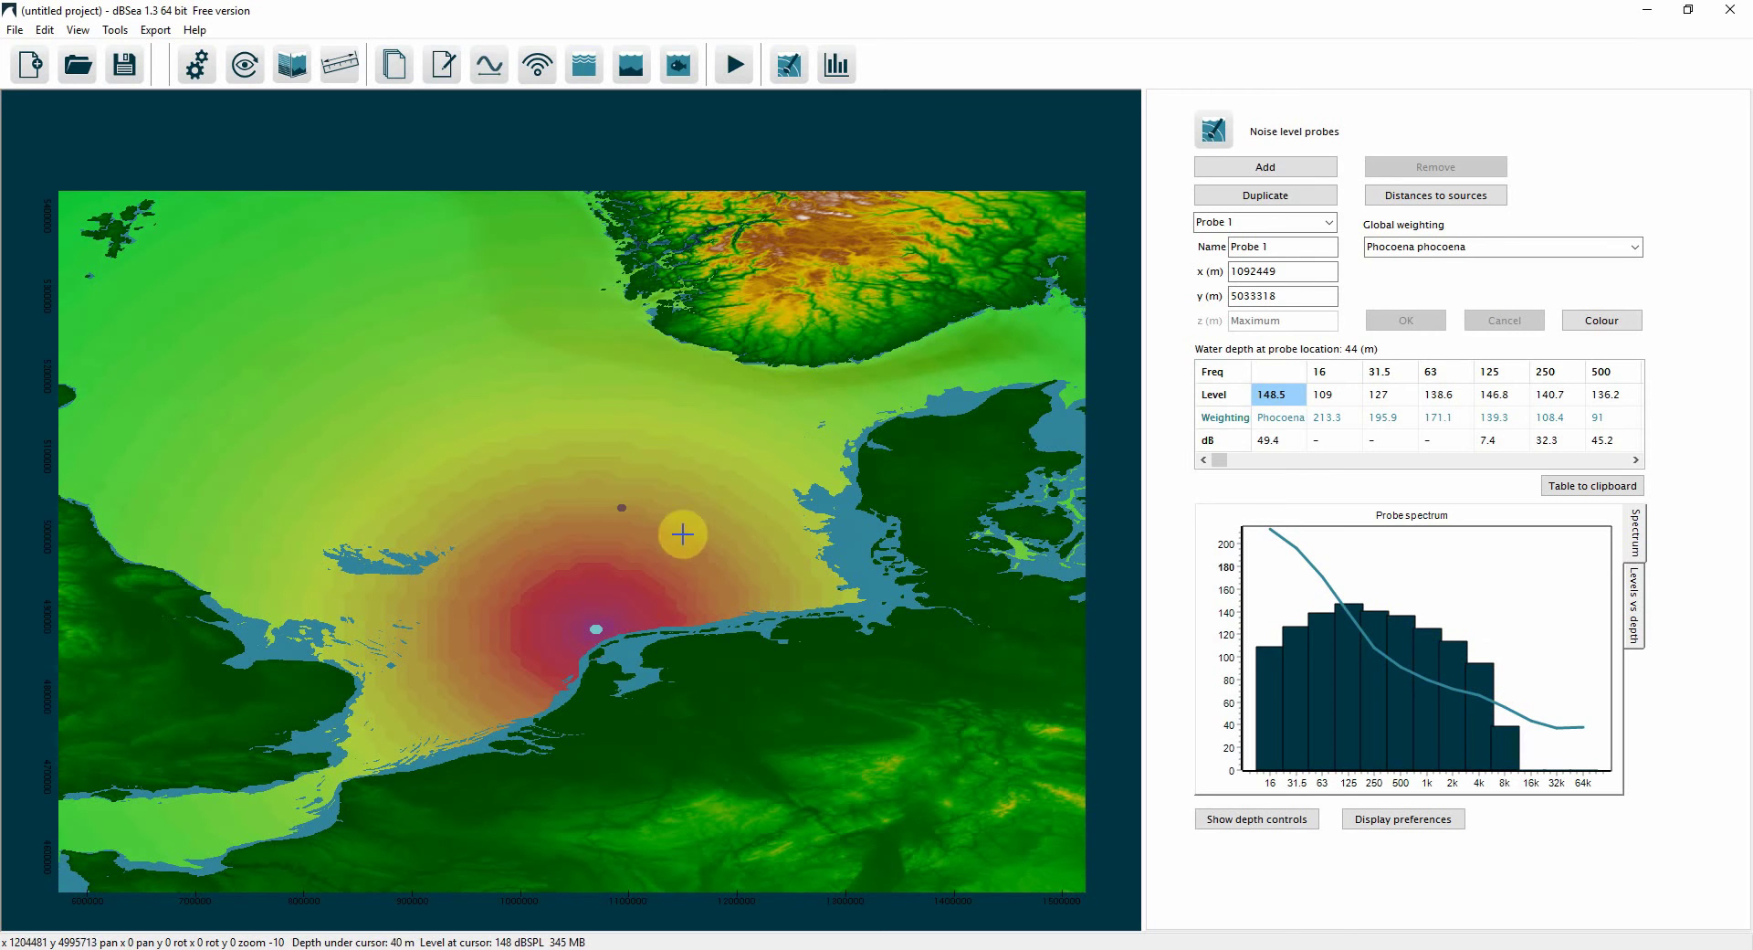
mouse_move(625, 507)
mouse_down()
mouse_move(603, 474)
mouse_move(650, 454)
mouse_up()
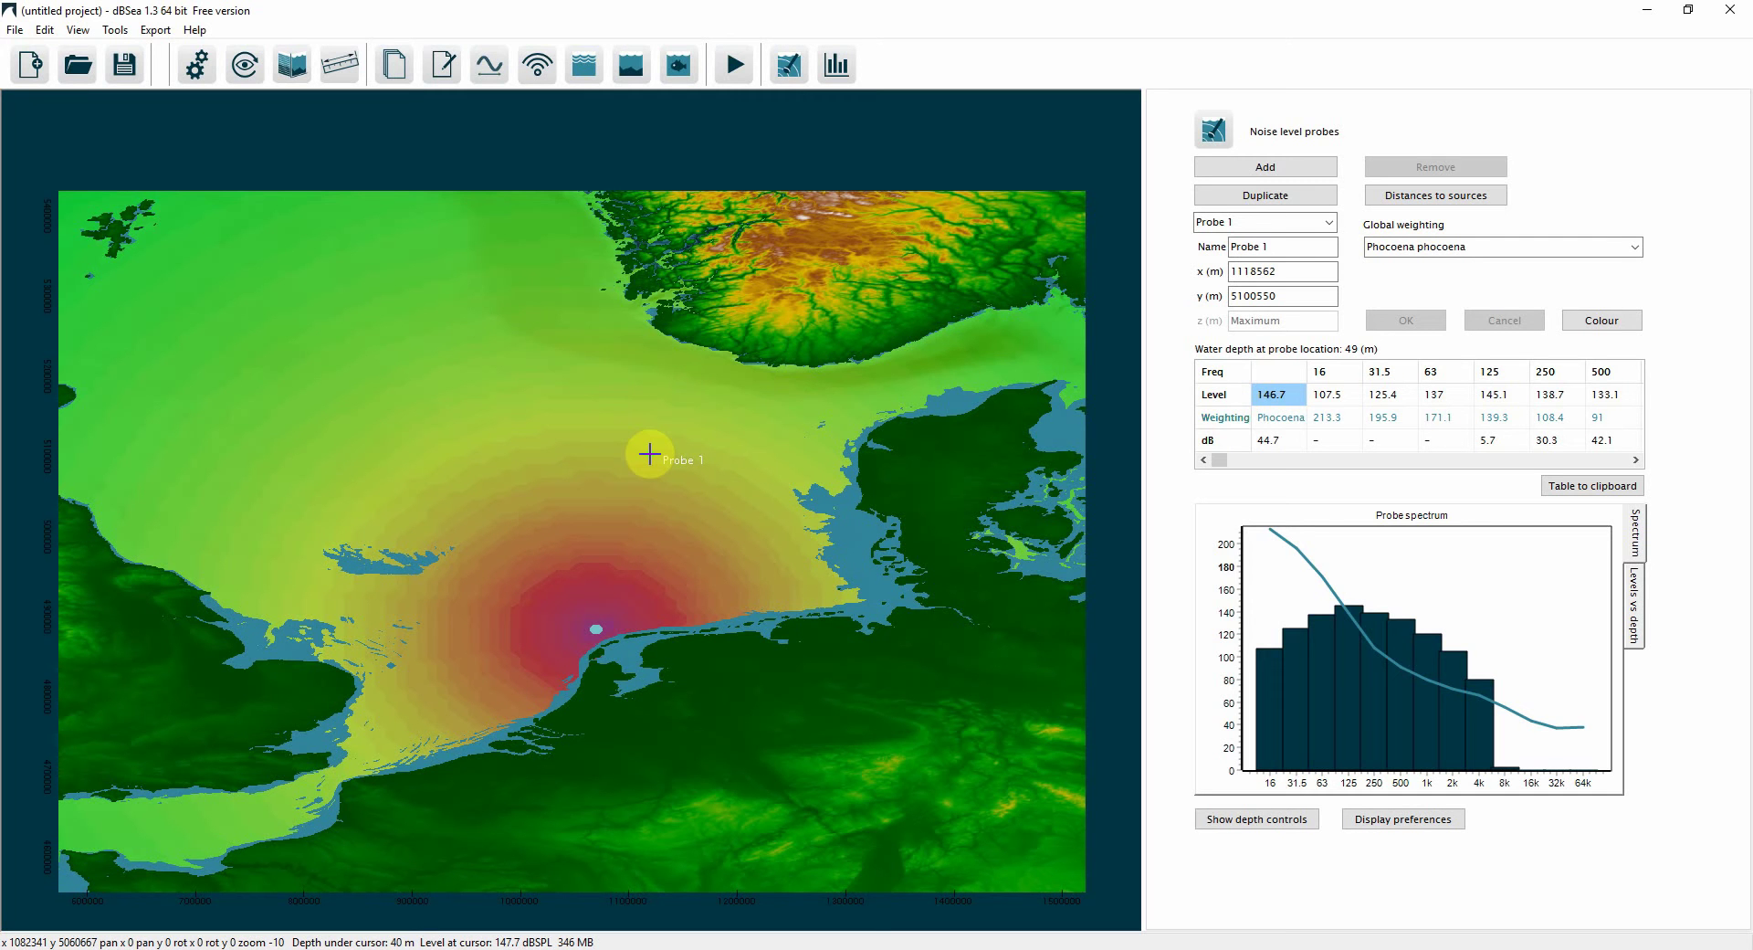
- Open the saved 'bulk cargo irish sea' project
click(75, 69)
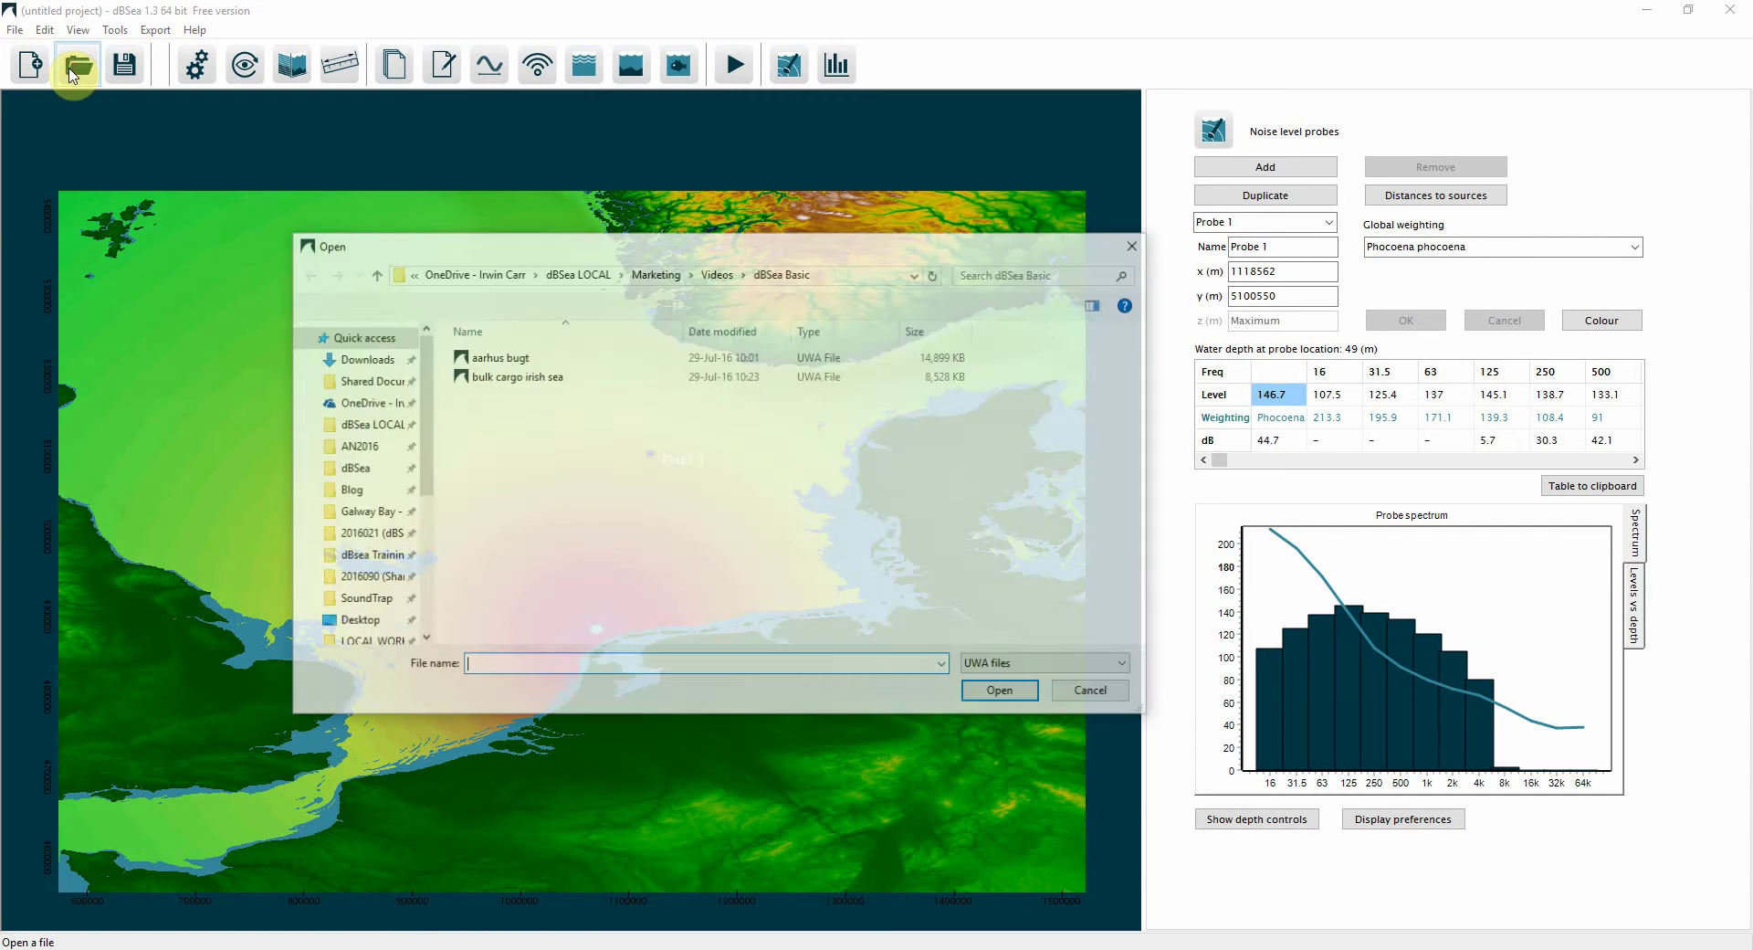
click(487, 378)
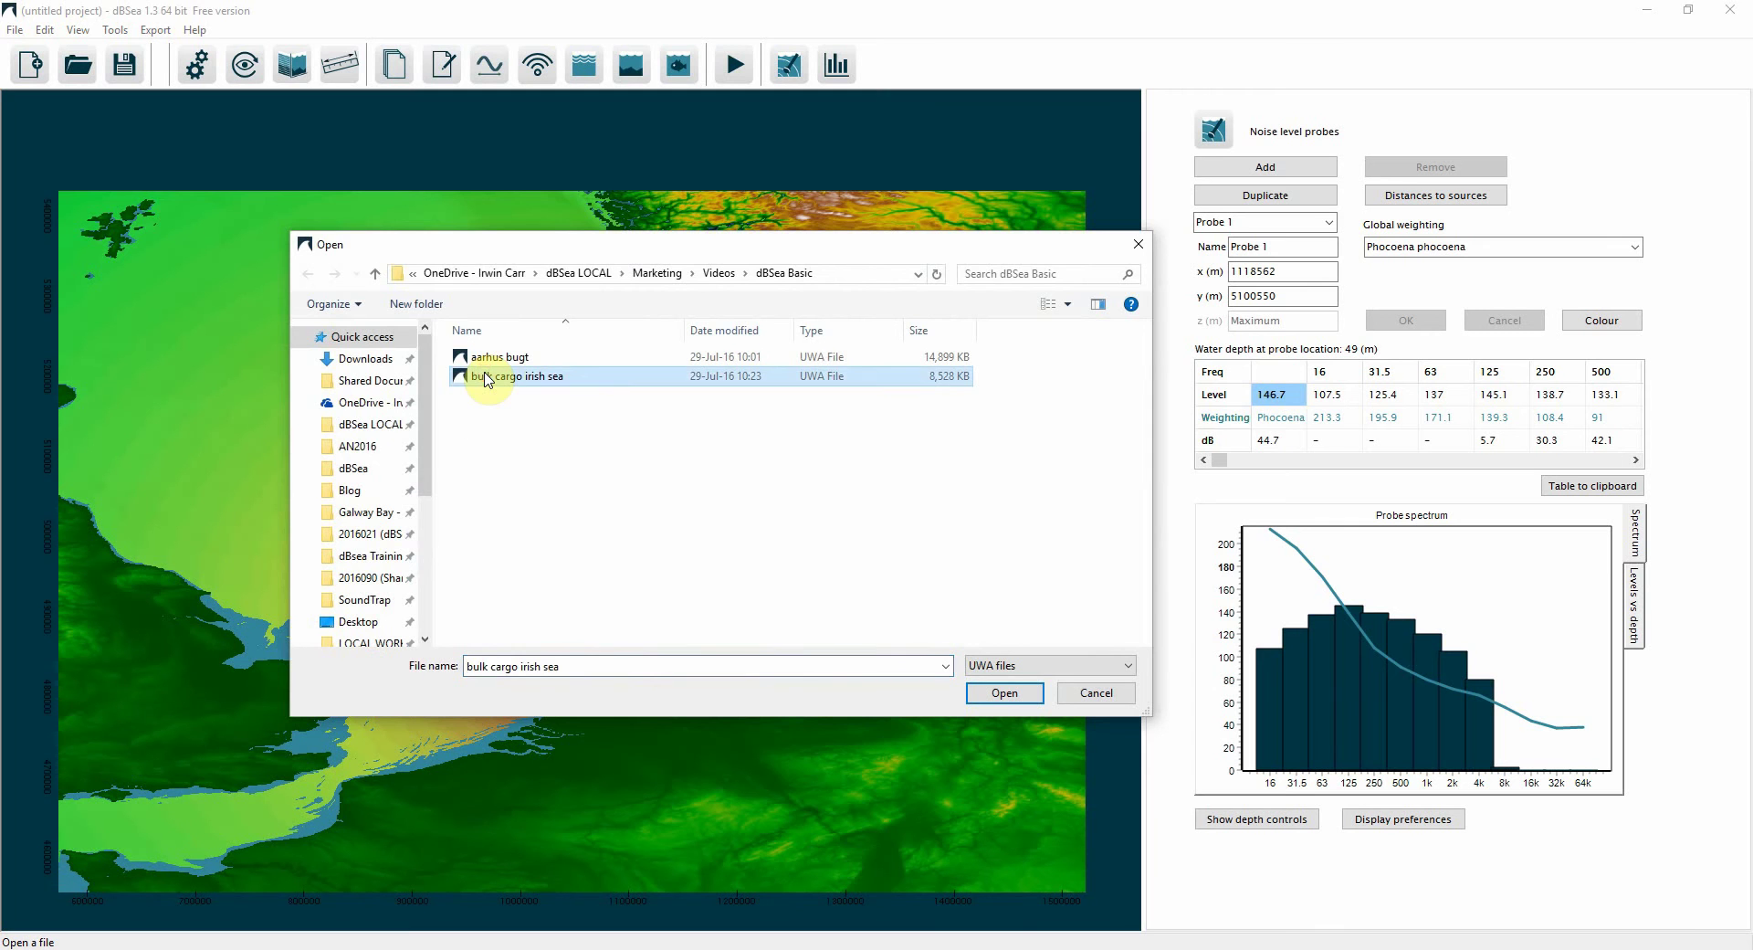
double_click(485, 376)
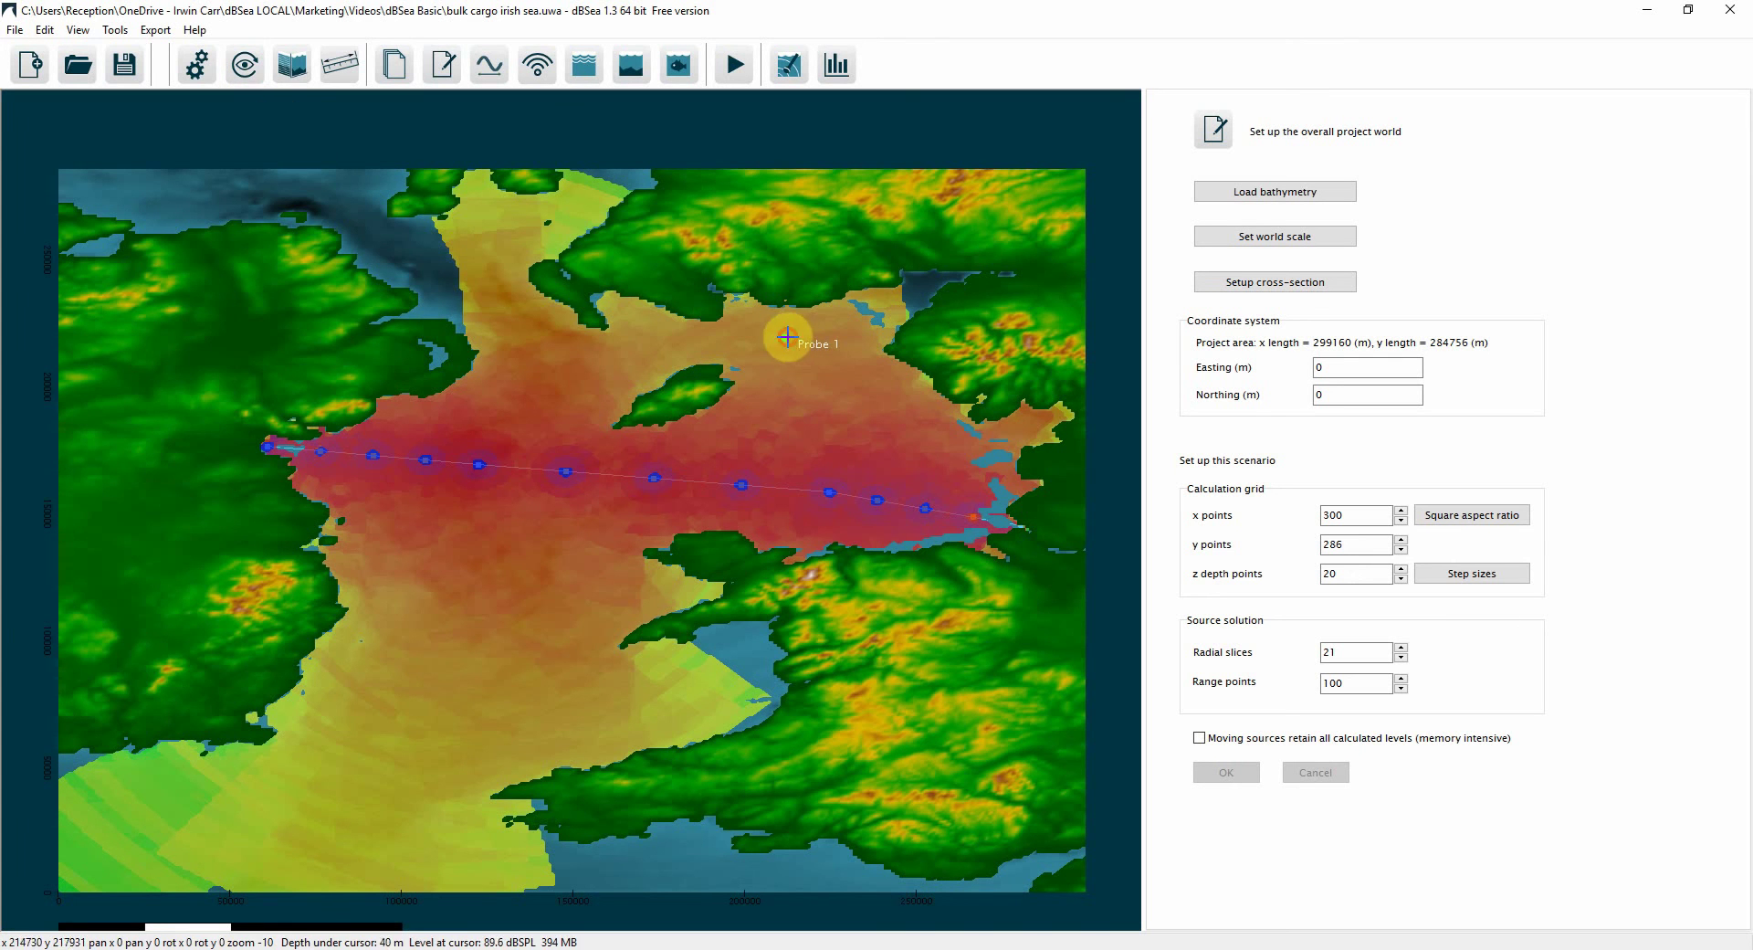
- Move Probe 1 on the Irish Sea map and switch the species weighting to Phocoena phocoena
mouse_move(783, 337)
mouse_down()
mouse_move(801, 403)
mouse_move(758, 422)
mouse_up()
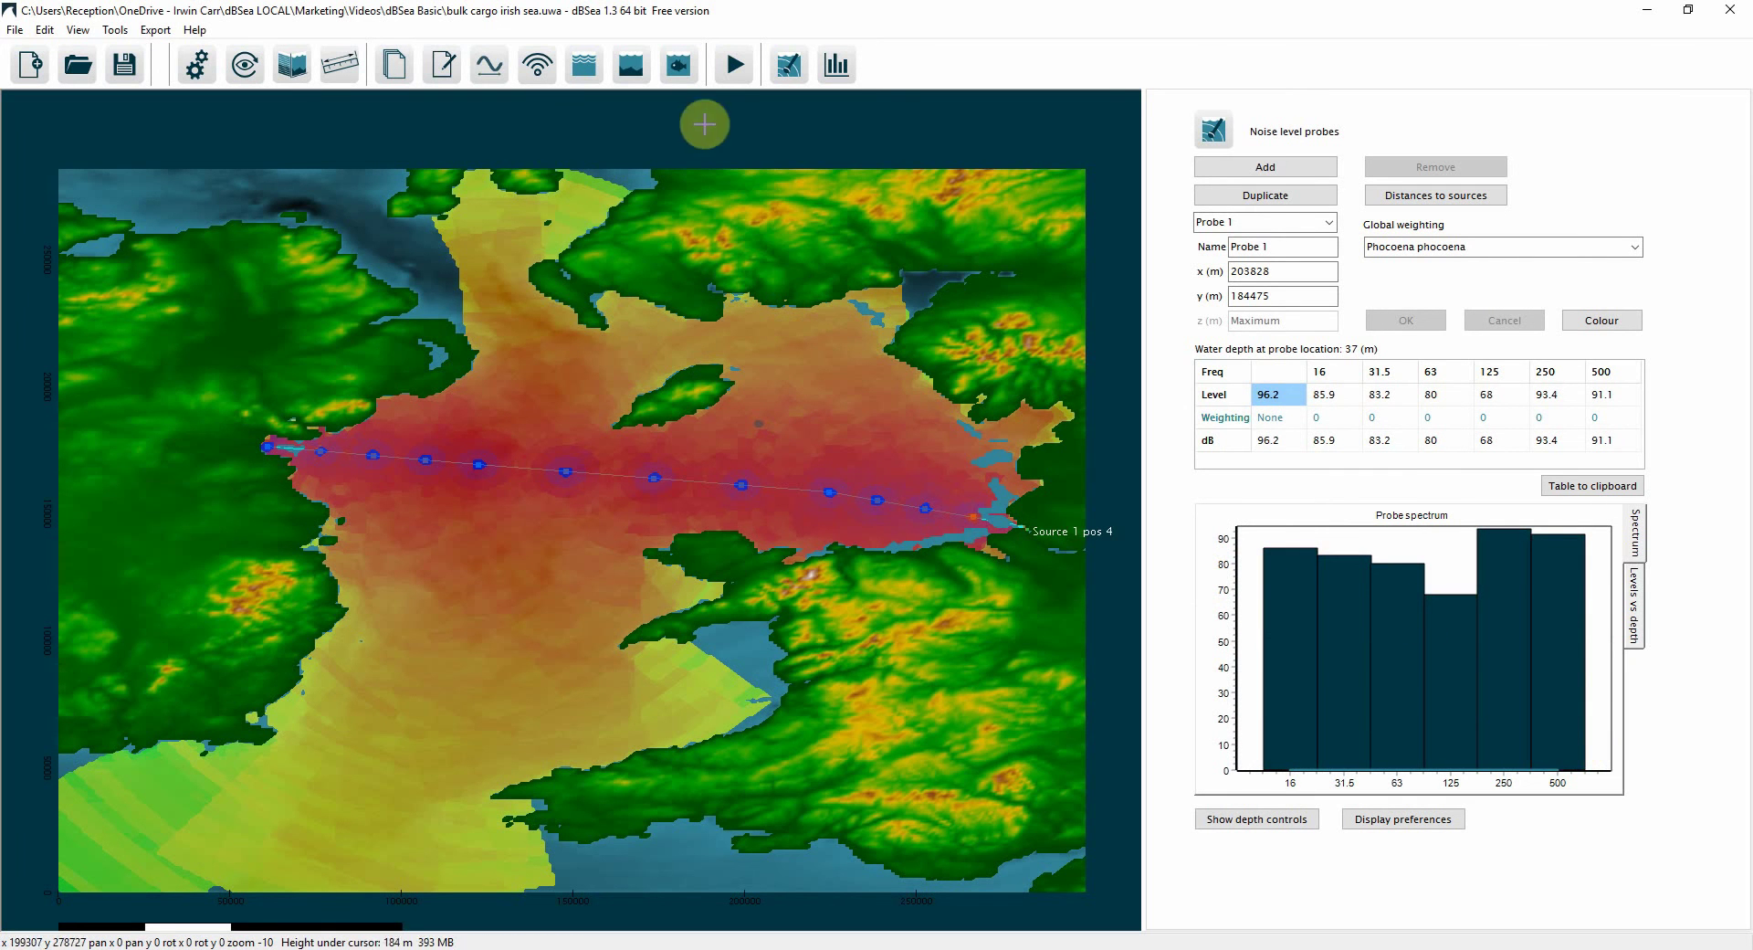
click(677, 64)
click(1610, 183)
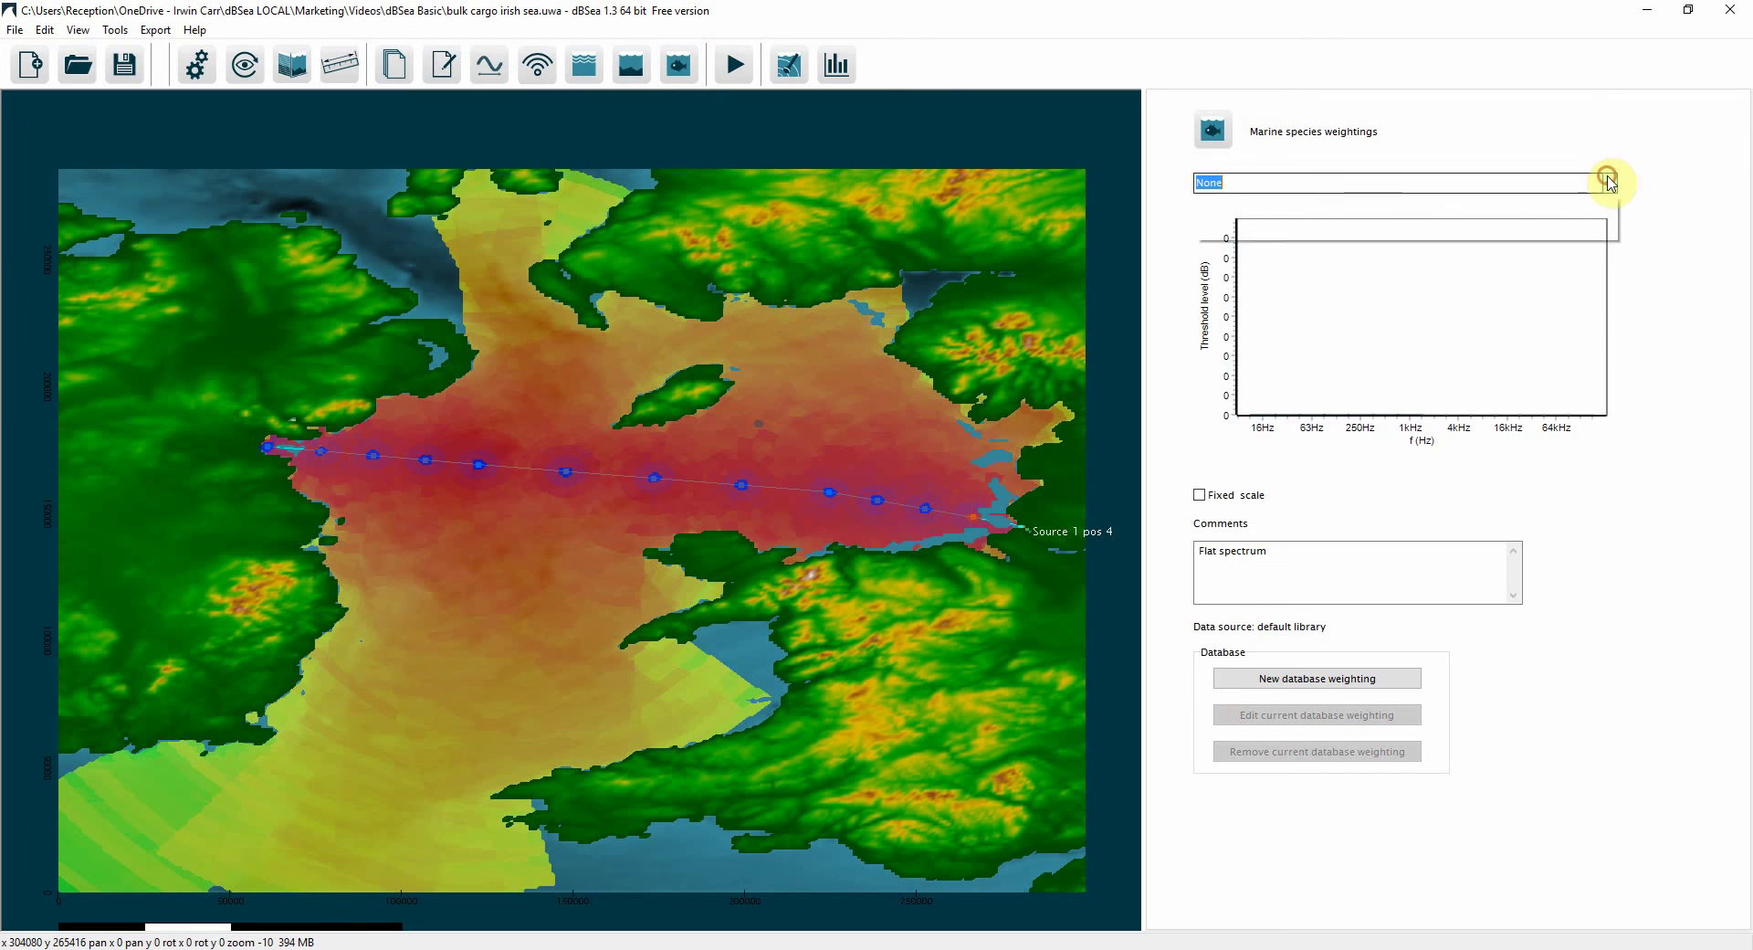
click(1290, 449)
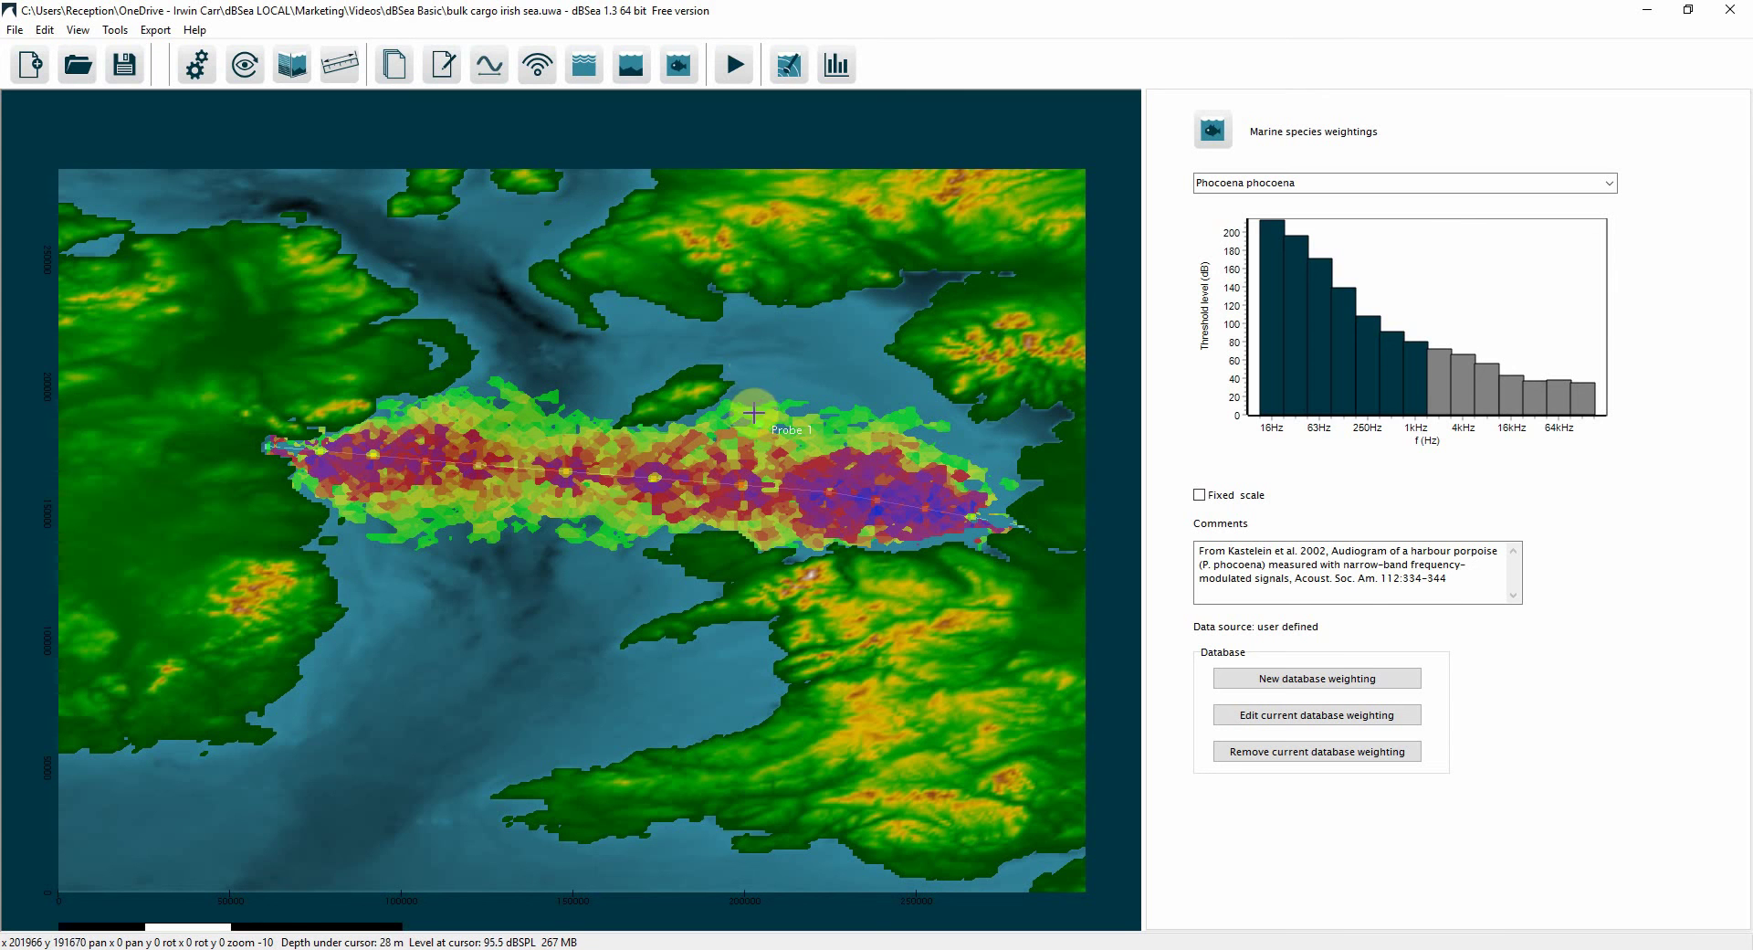
- Place Probe 1 at x 161015, y 197066 beside the northern island and tilt the map into 3D
drag(756, 425, 611, 391)
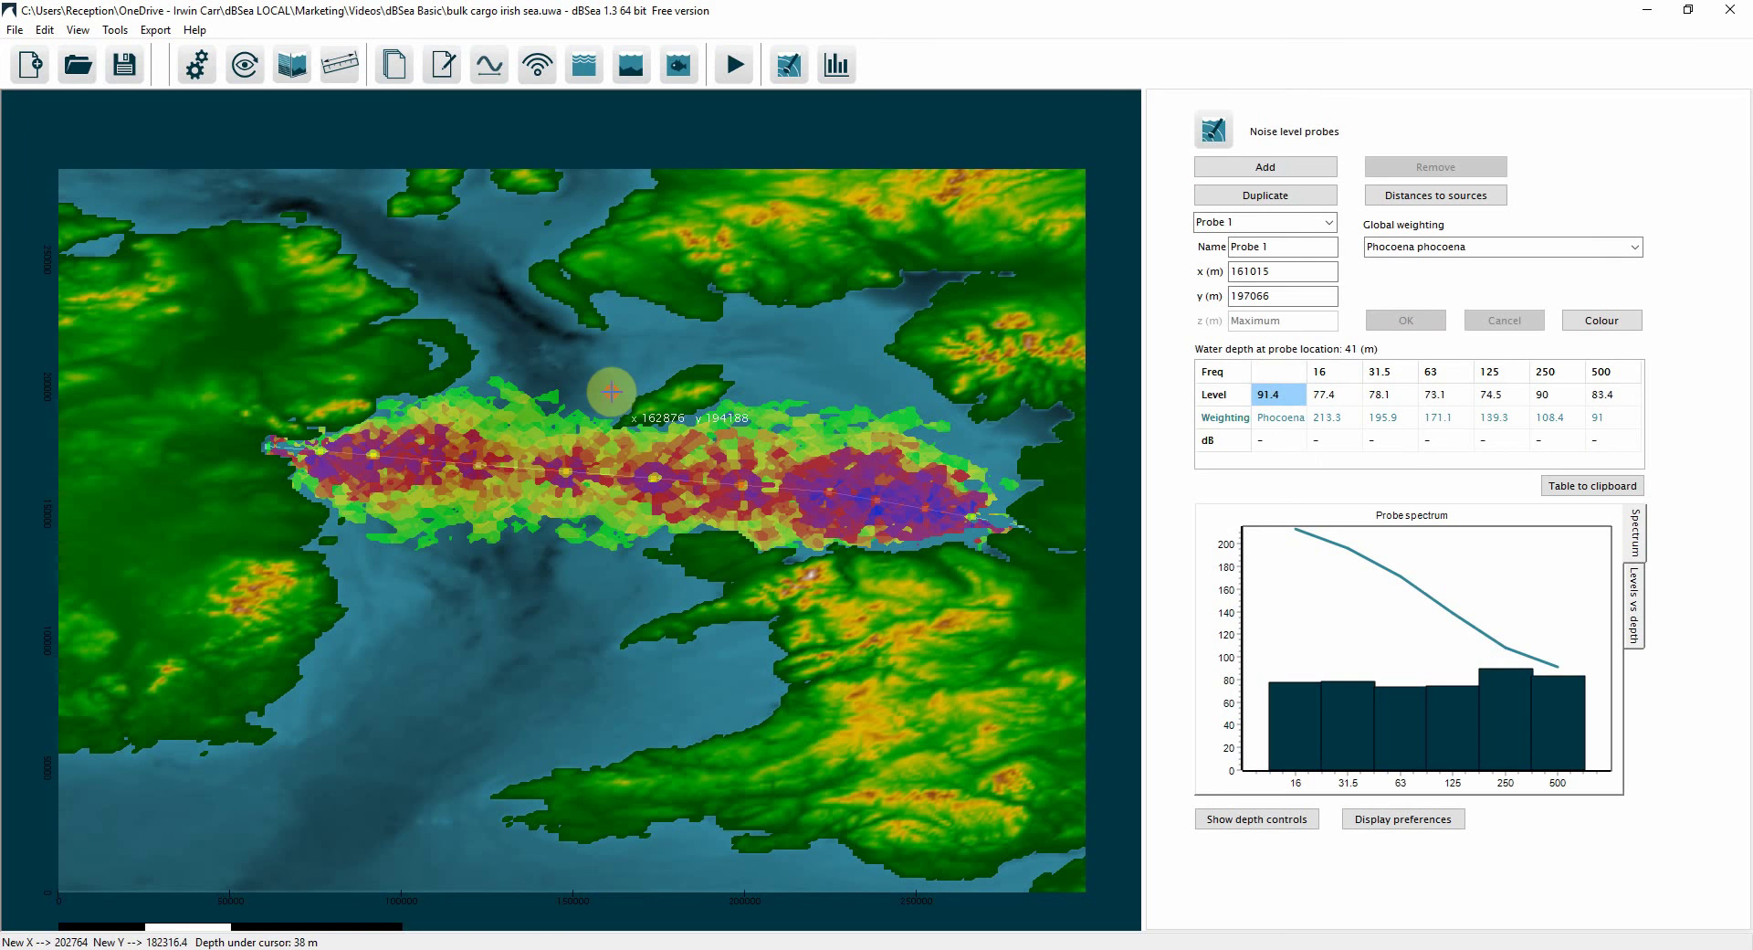
drag(788, 391, 758, 360)
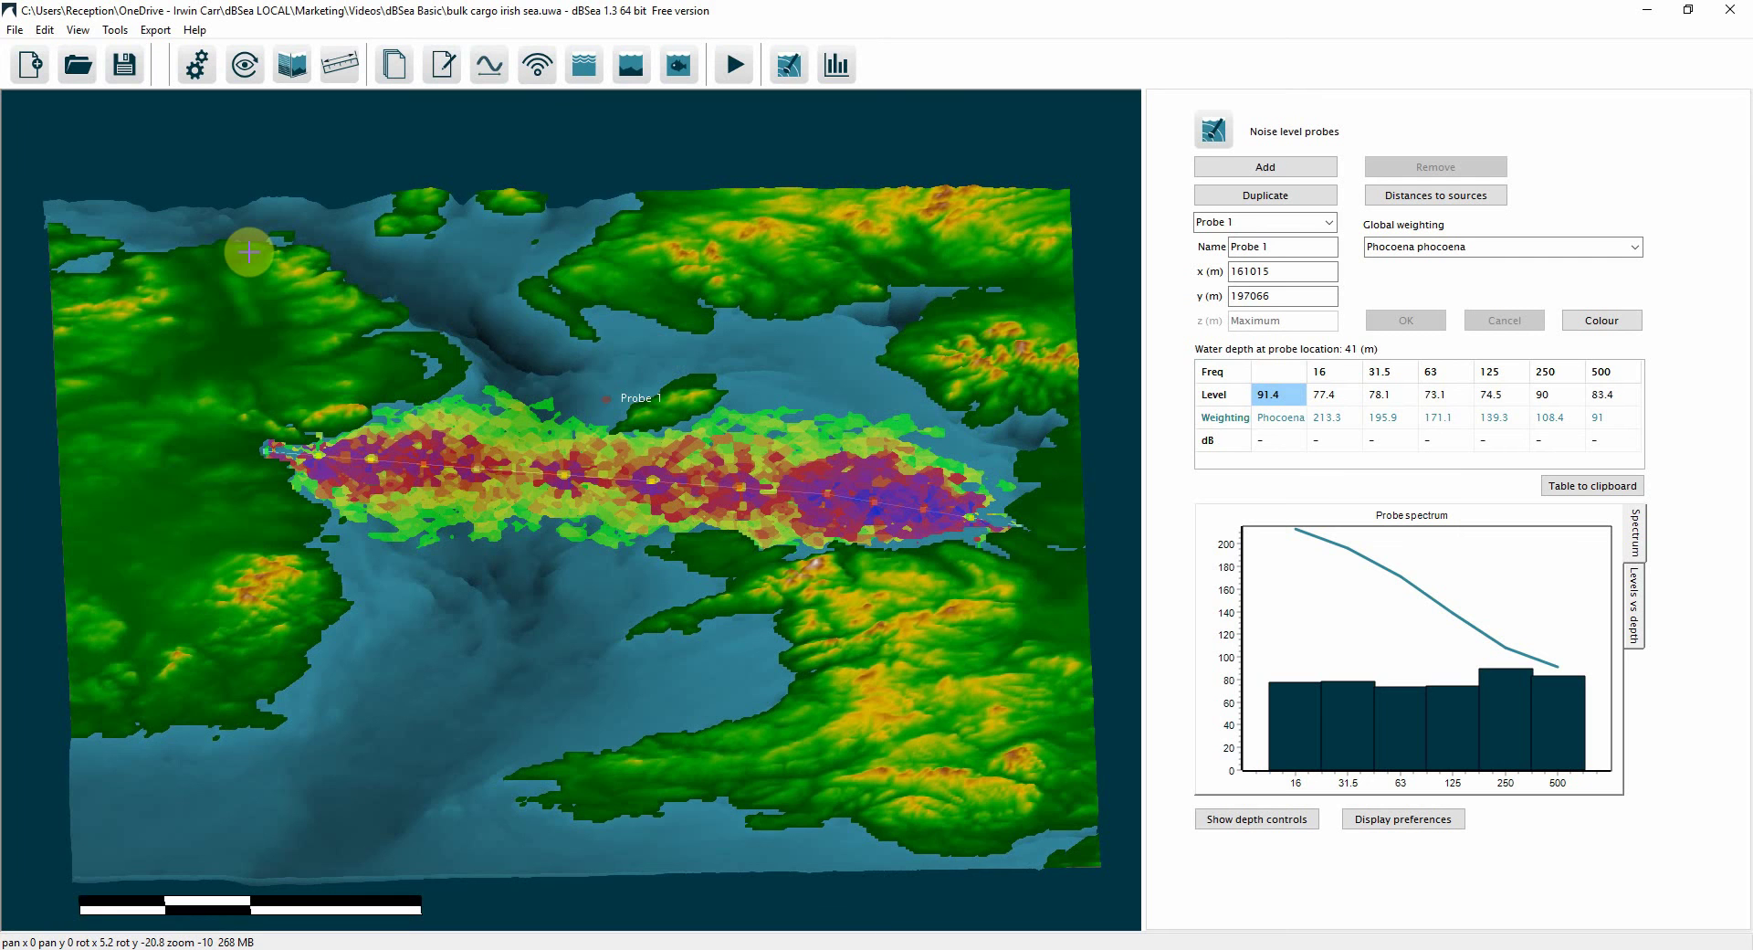